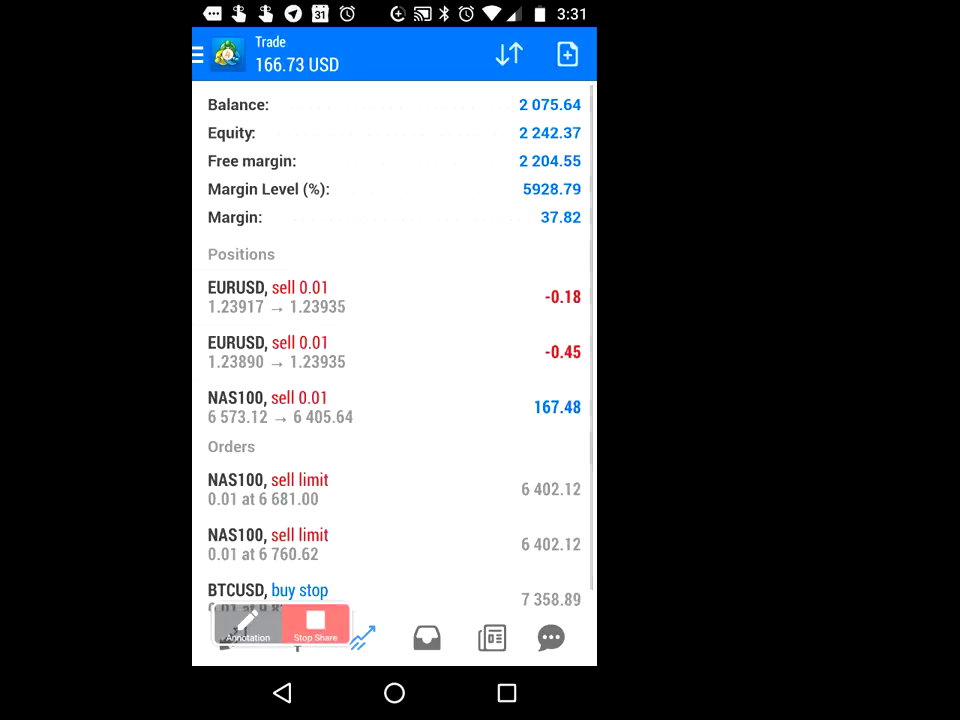
Clear the on-screen annotations drawn over the MetaTrader 4 account summary.
left_click_drag(282, 624, 292, 324)
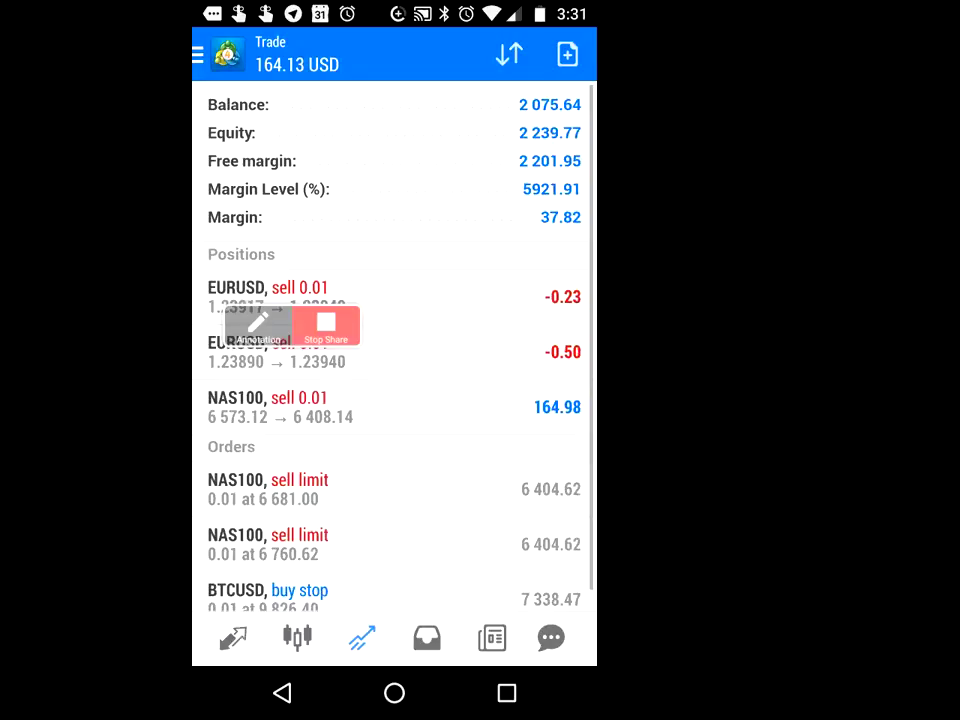
left_click(258, 323)
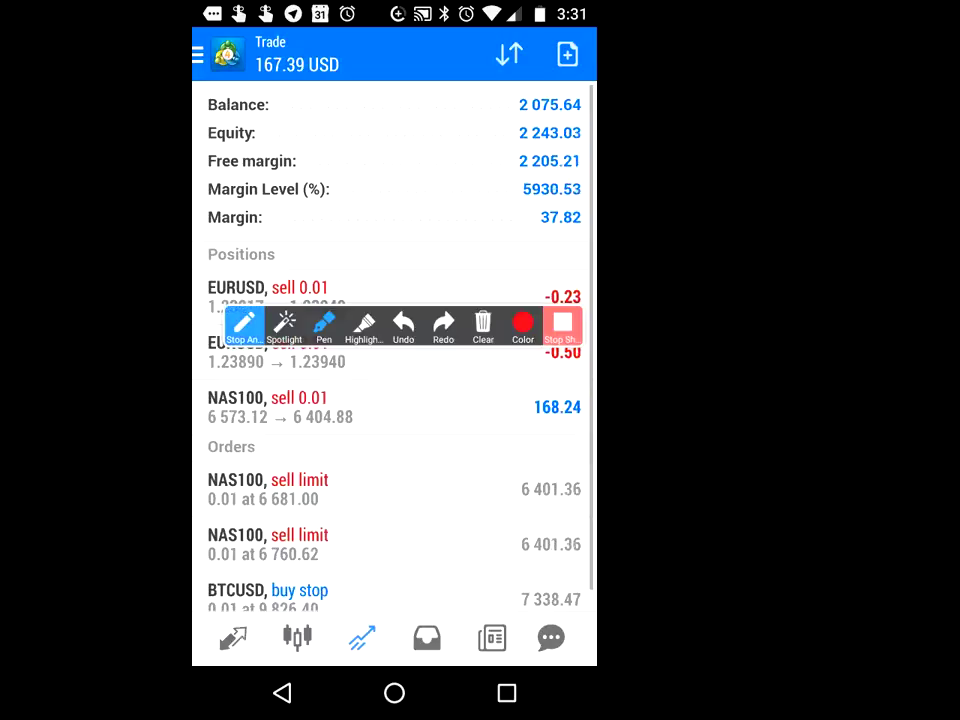
mouse_move(520, 92)
left_mouse_down()
mouse_move(588, 106)
mouse_move(516, 138)
left_mouse_up()
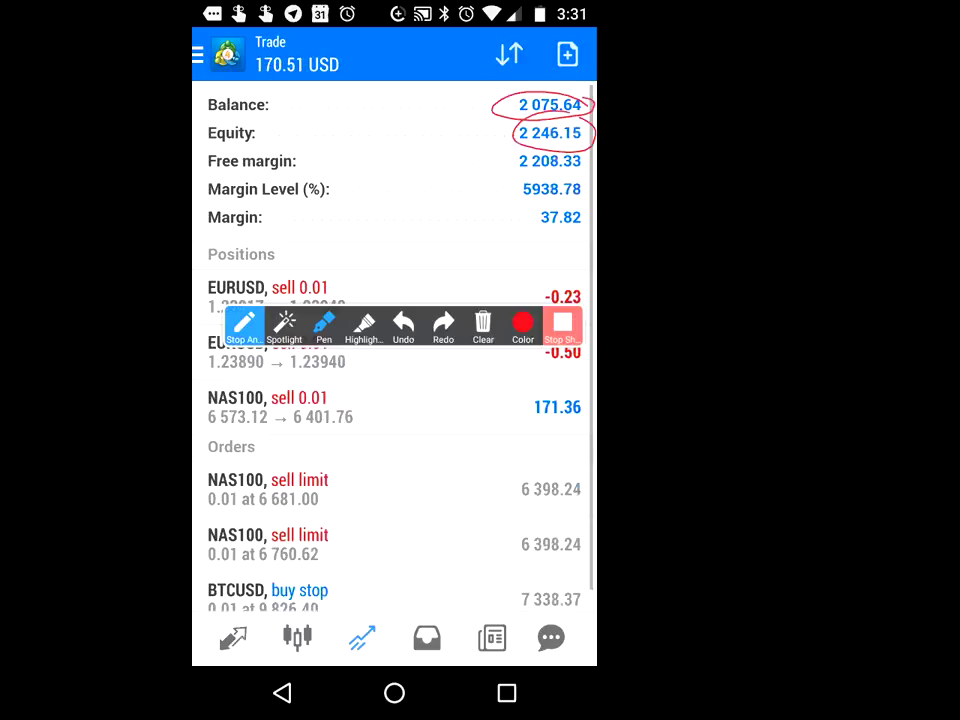
left_click_drag(588, 149, 594, 171)
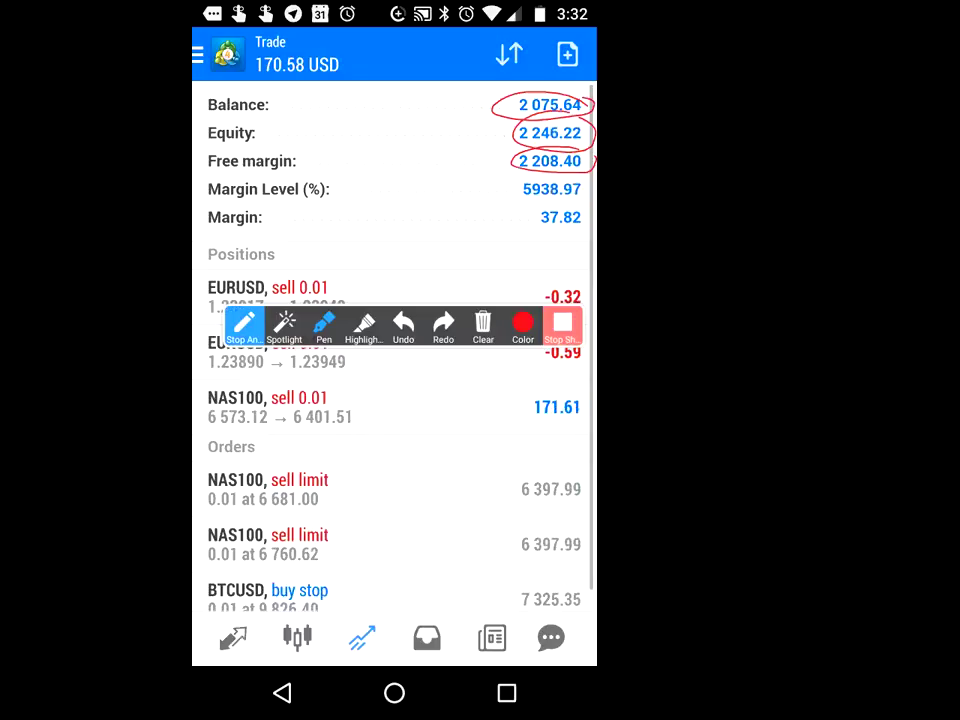
left_click_drag(403, 322, 403, 162)
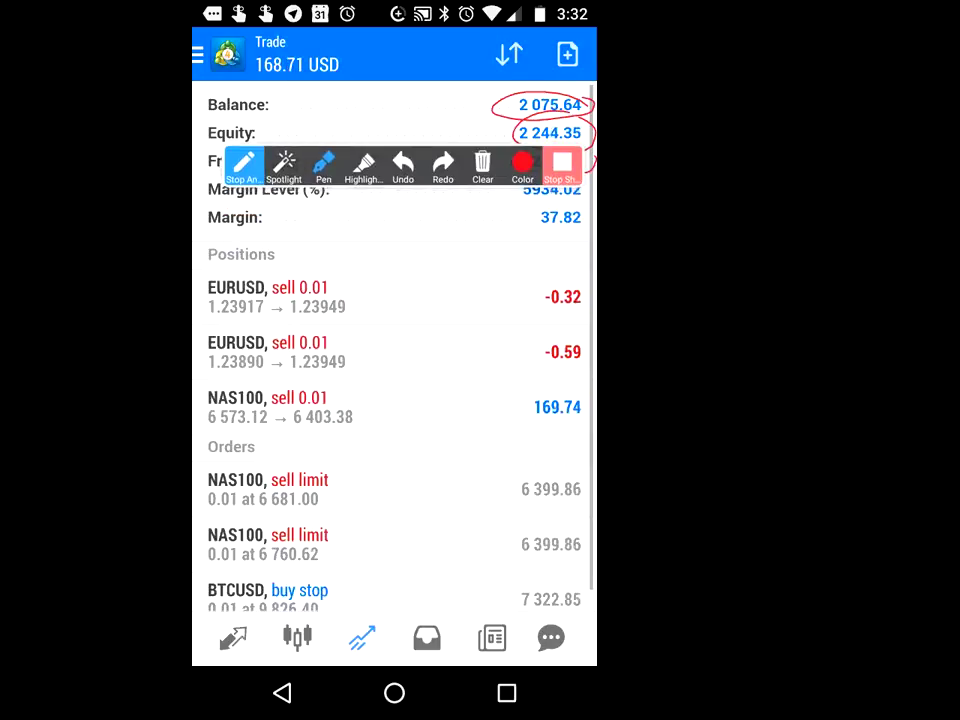
mouse_move(262, 274)
left_mouse_down()
mouse_move(208, 292)
mouse_move(282, 302)
mouse_move(288, 280)
left_mouse_up()
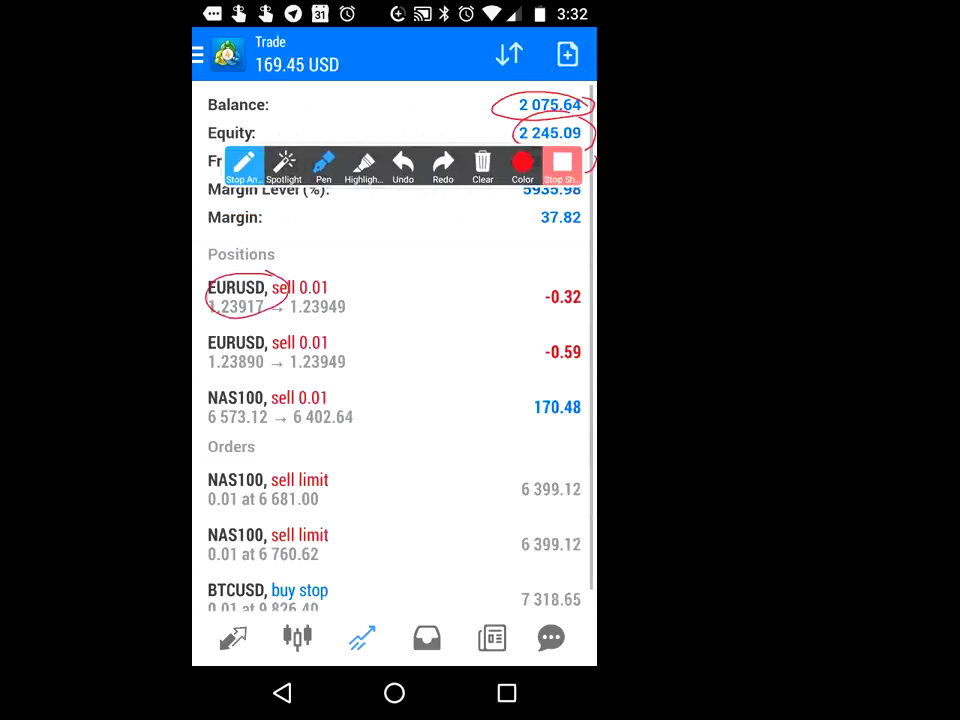
mouse_move(268, 330)
left_mouse_down()
mouse_move(290, 348)
mouse_move(232, 437)
mouse_move(282, 422)
left_mouse_up()
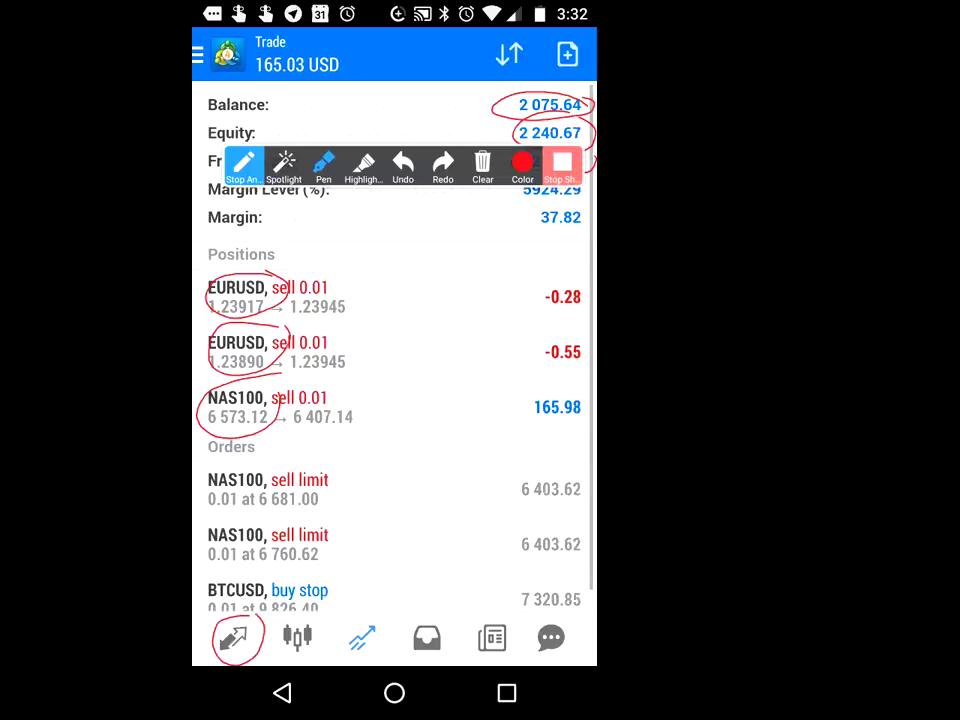
left_click_drag(325, 614, 340, 628)
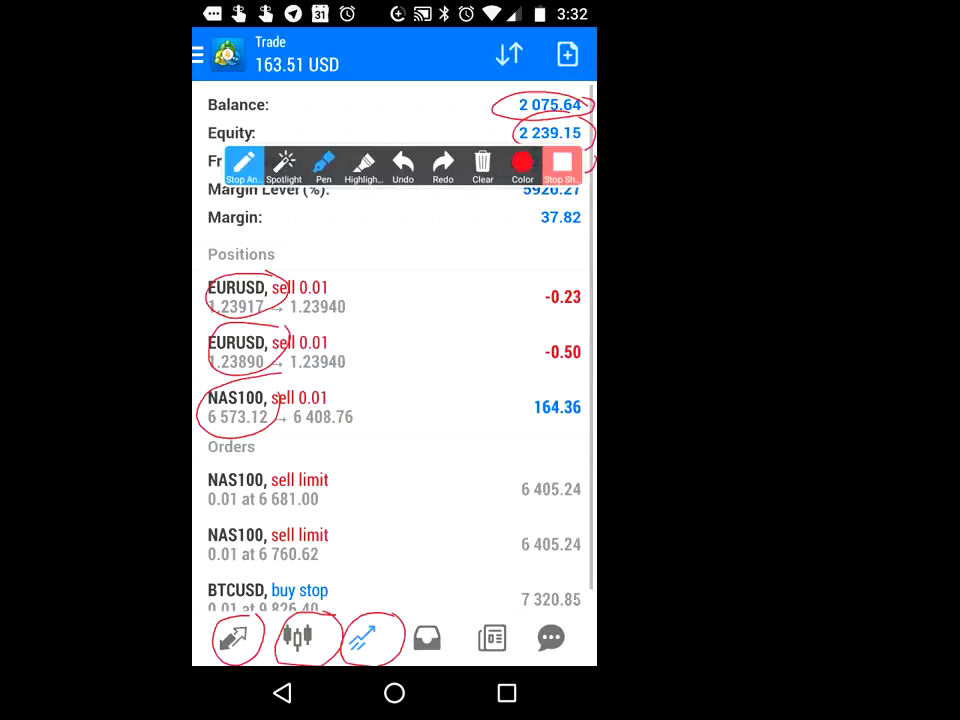
mouse_move(452, 618)
left_mouse_down()
mouse_move(420, 660)
mouse_move(455, 622)
left_mouse_up()
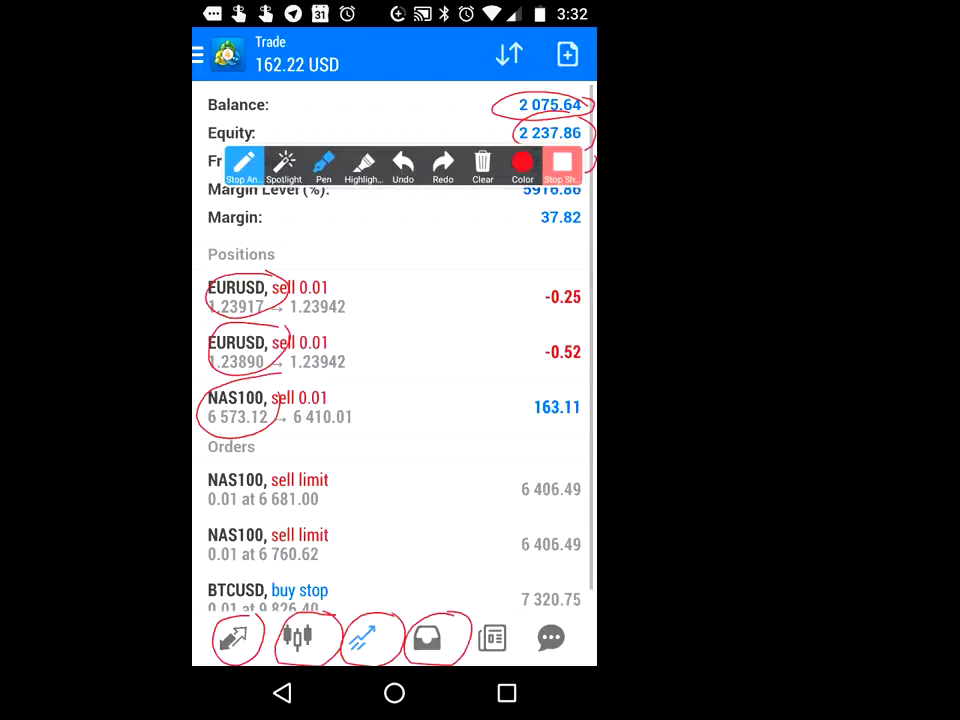
mouse_move(522, 618)
left_mouse_down()
mouse_move(482, 622)
mouse_move(523, 628)
mouse_move(548, 612)
left_mouse_up()
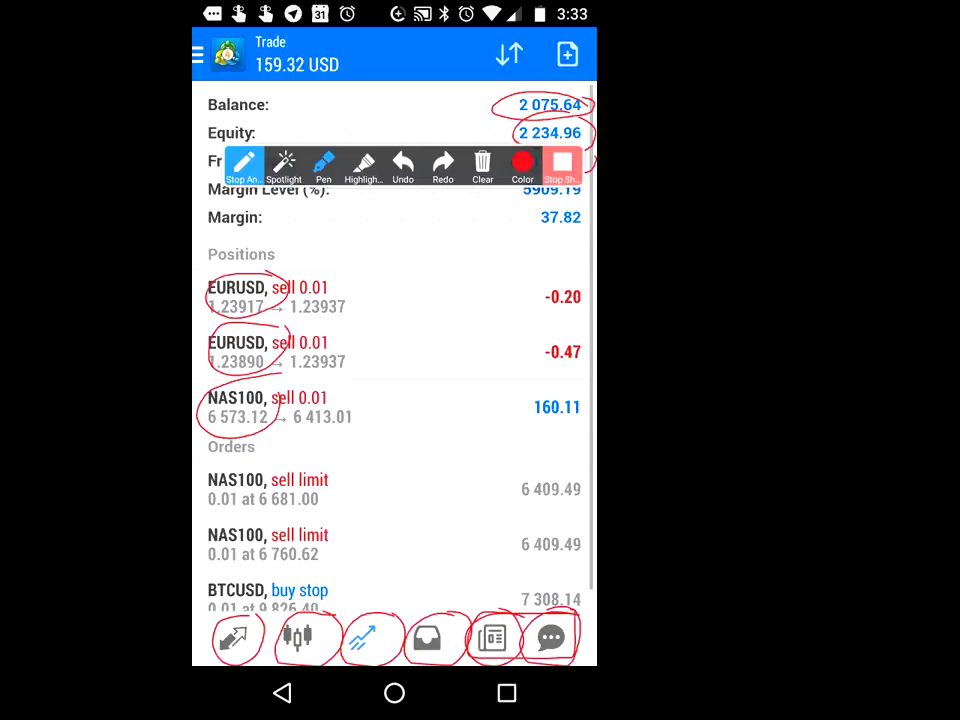
left_click(243, 165)
Switch to the Quotes list and scroll through the symbols.
left_click(233, 638)
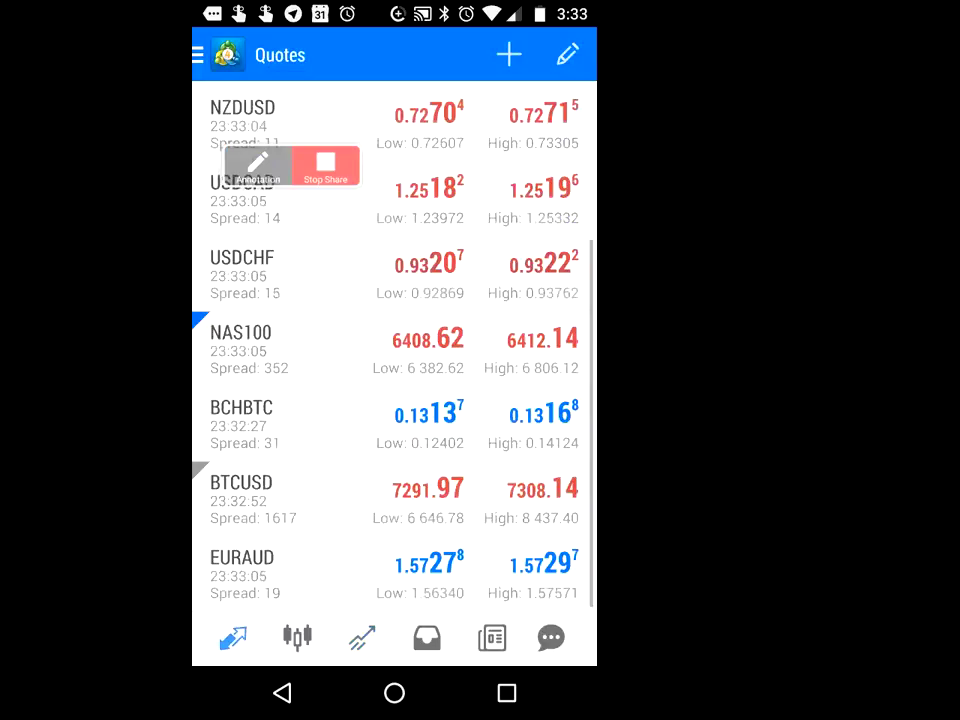
scroll(395, 350, "up", 3)
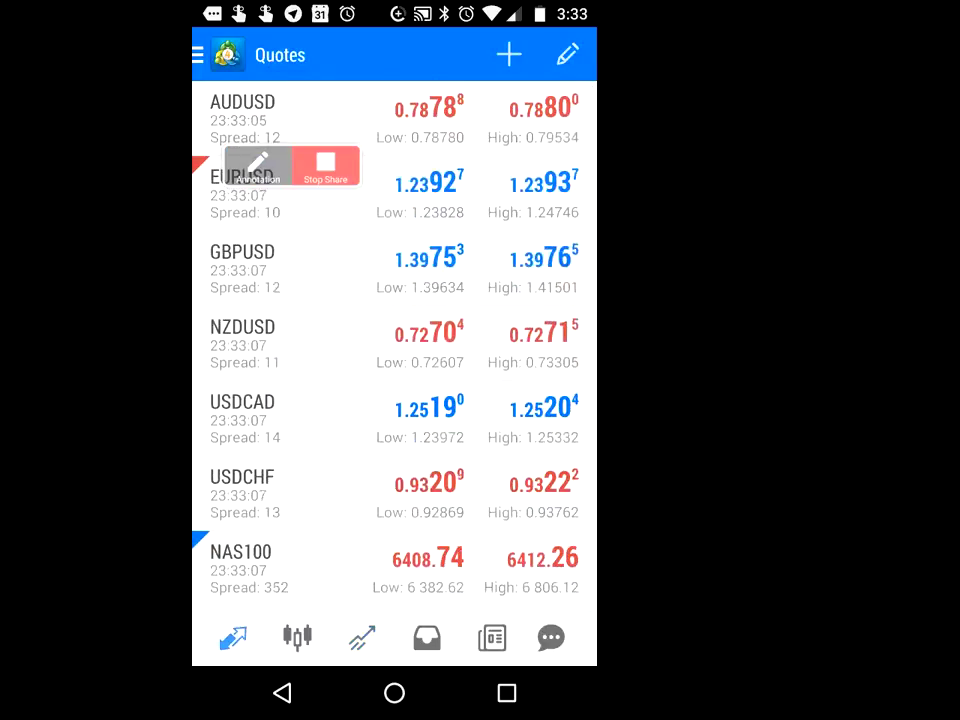
scroll(395, 350, "down", 3)
scroll(395, 350, "up", 1)
scroll(395, 350, "up", 1)
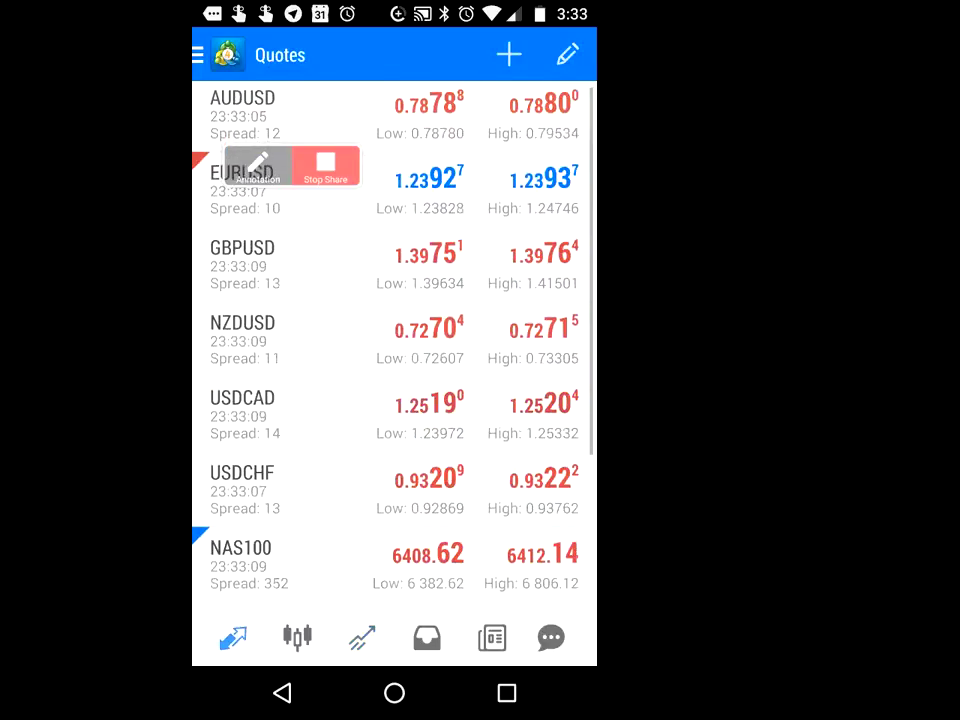
scroll(395, 350, "down", 5)
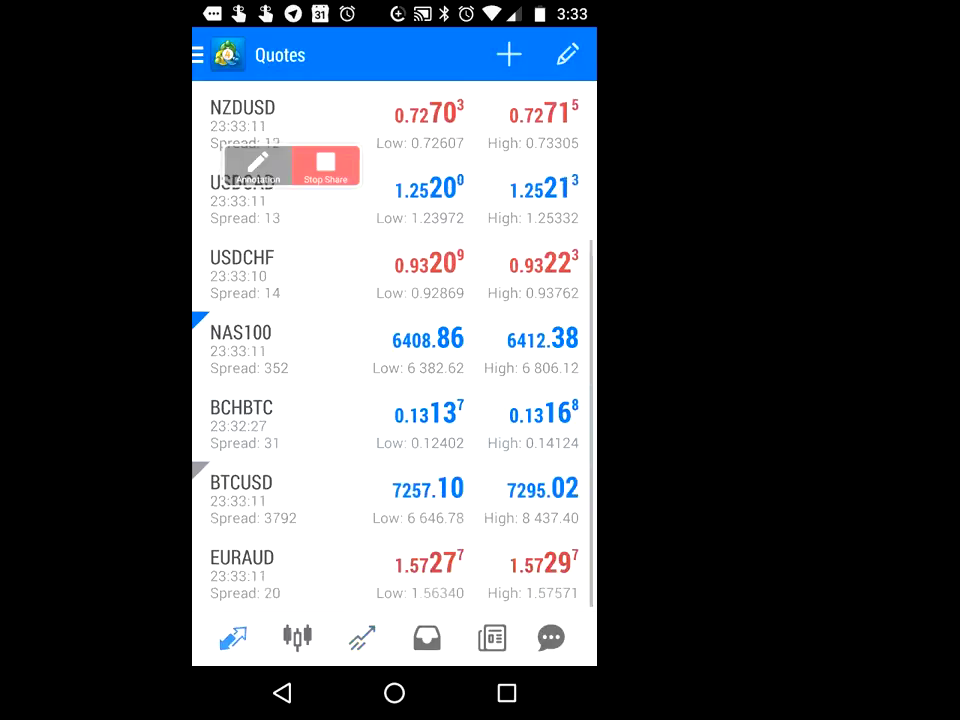
Open and dismiss the action menus for BCHBTC and EURAUD.
left_click(300, 425)
key("Escape")
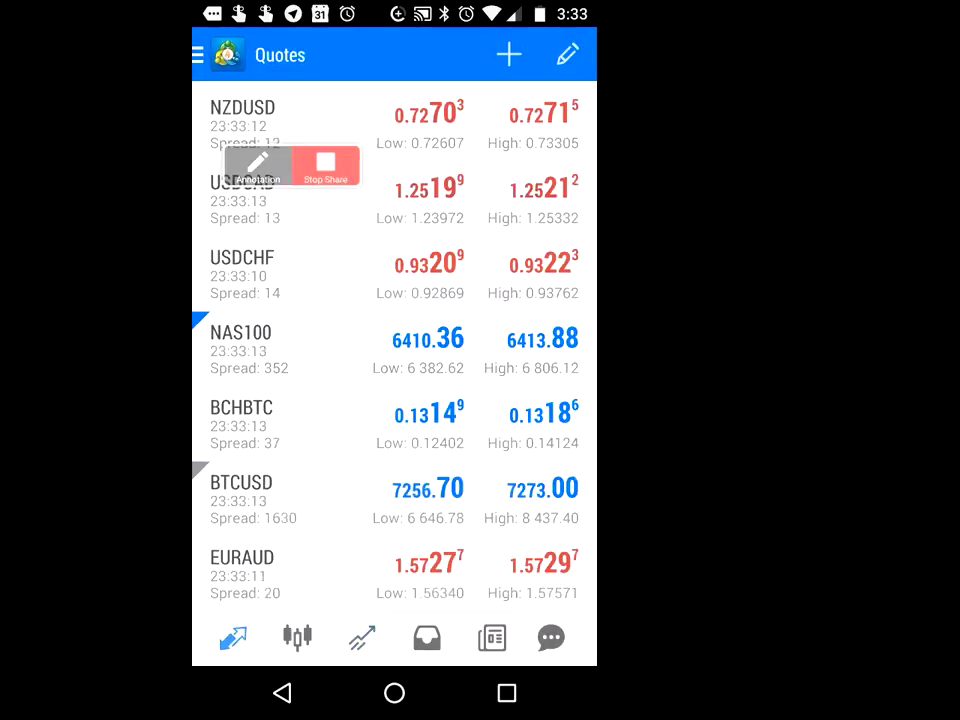
scroll(395, 350, "up", 1)
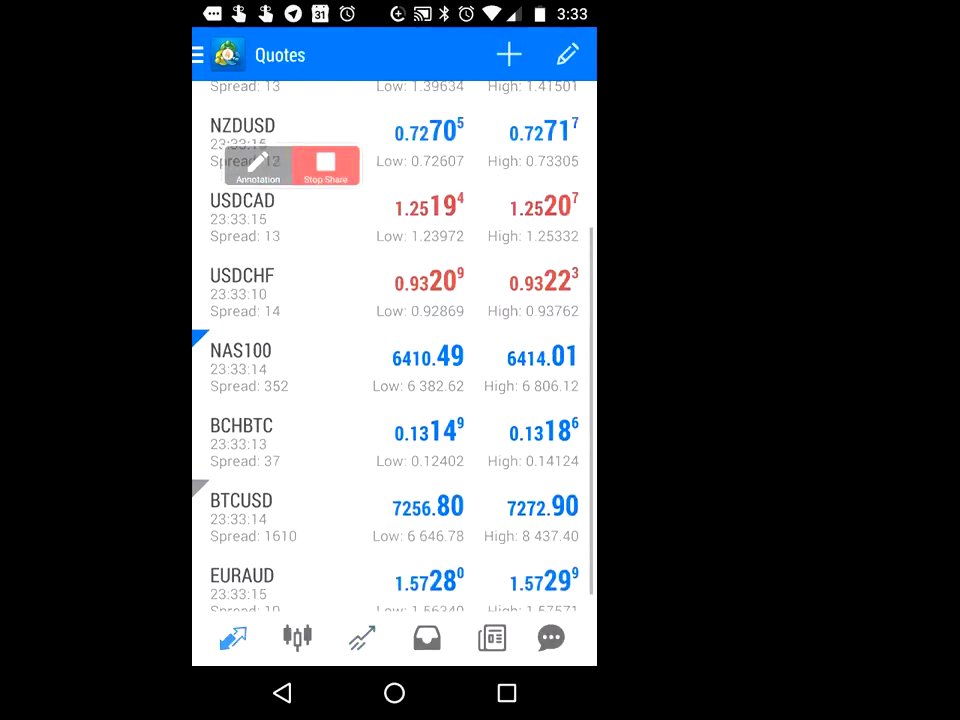
left_click(260, 575)
key("Escape")
Scroll up to GBPUSD and open its options menu.
scroll(395, 350, "up", 2)
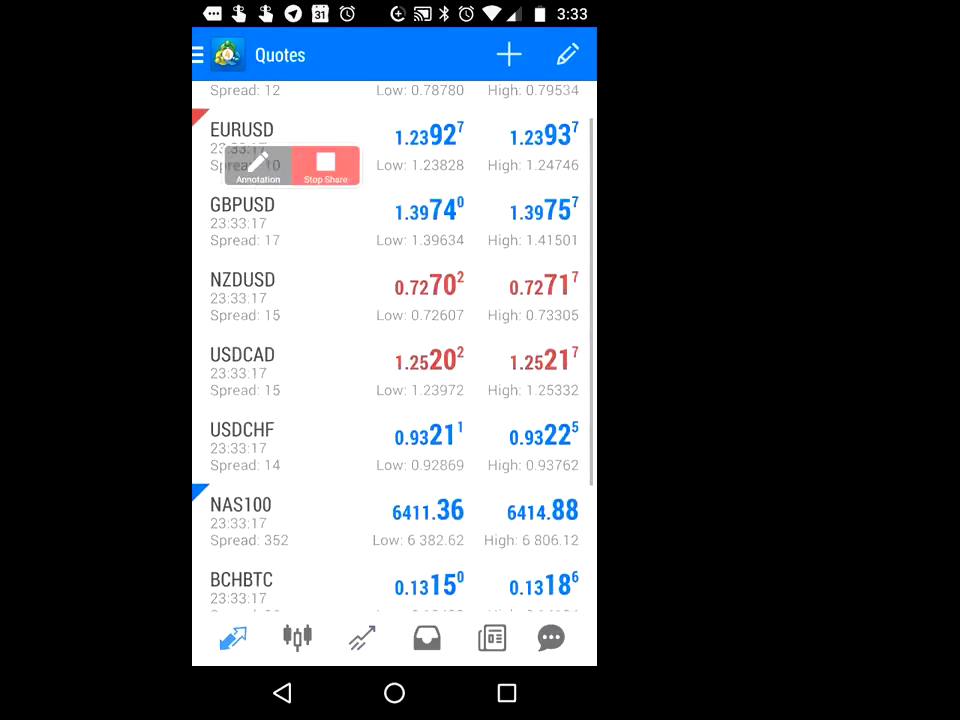
scroll(395, 350, "up", 1)
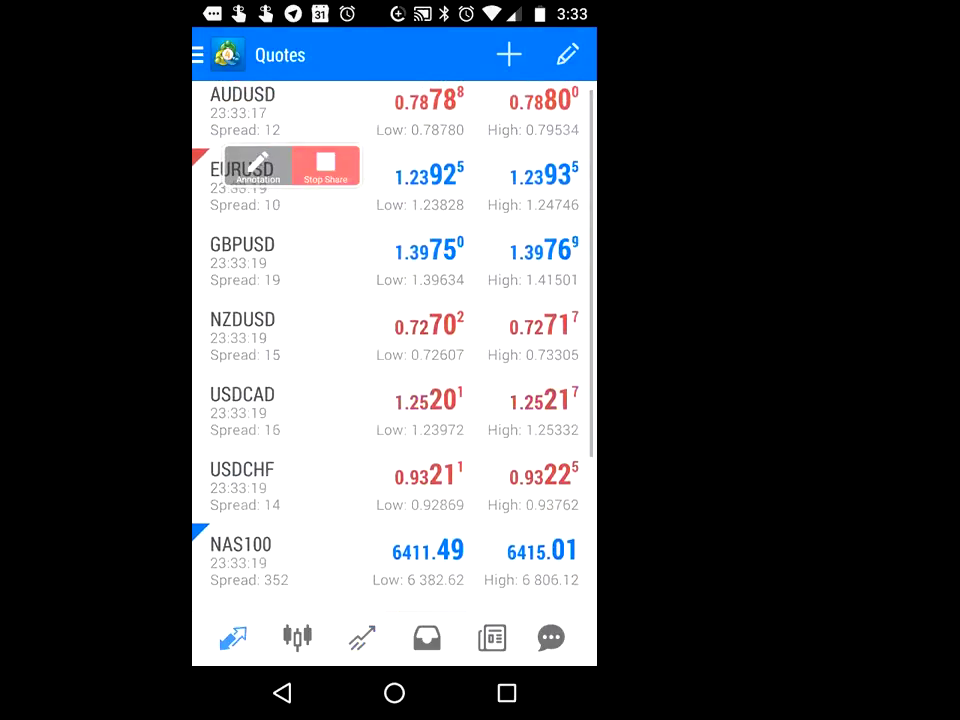
scroll(395, 350, "up", 1)
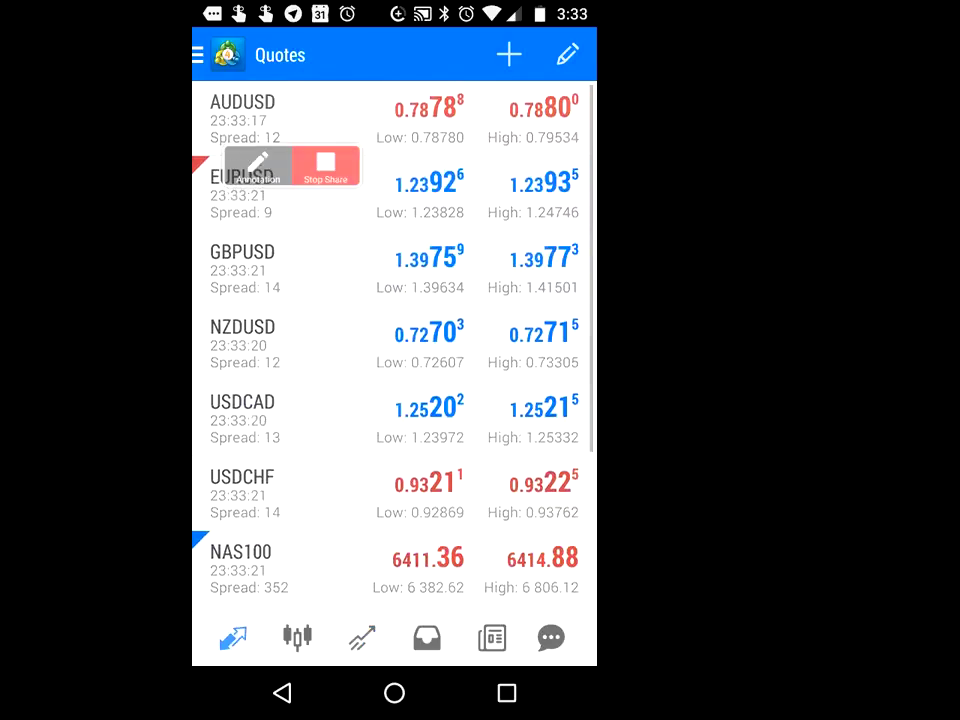
scroll(395, 350, "down", 5)
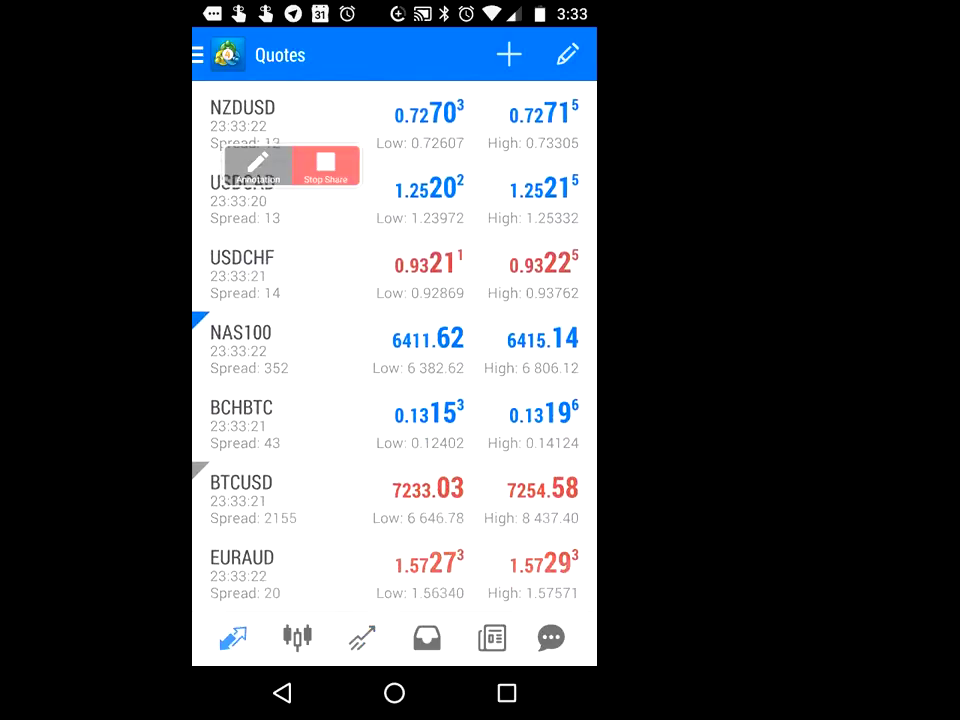
scroll(395, 350, "up", 2)
scroll(395, 350, "up", 2)
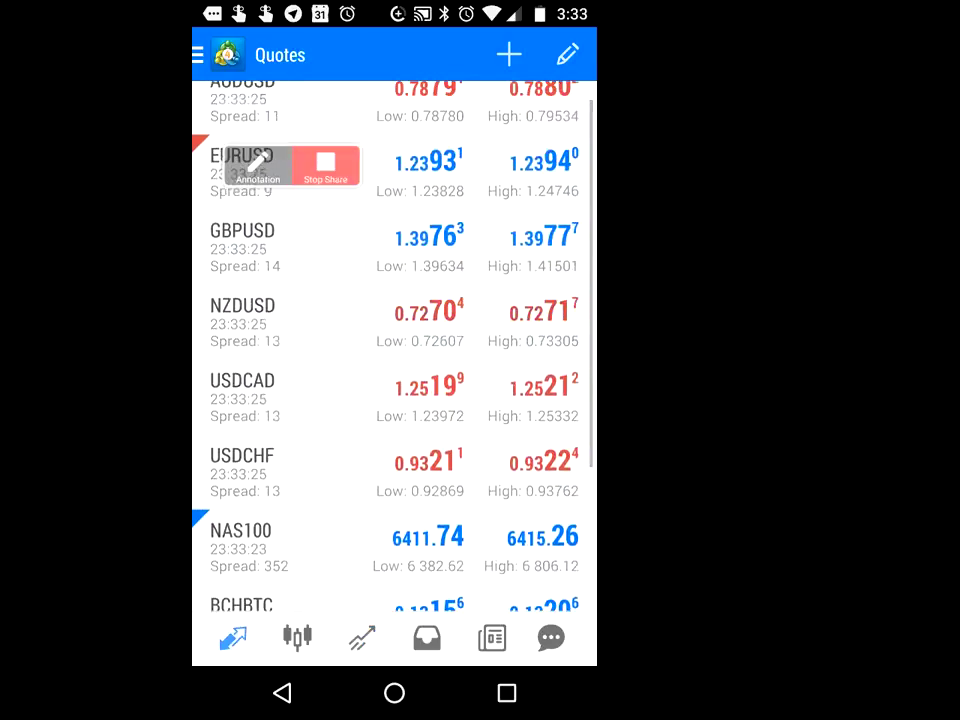
scroll(395, 350, "up", 1)
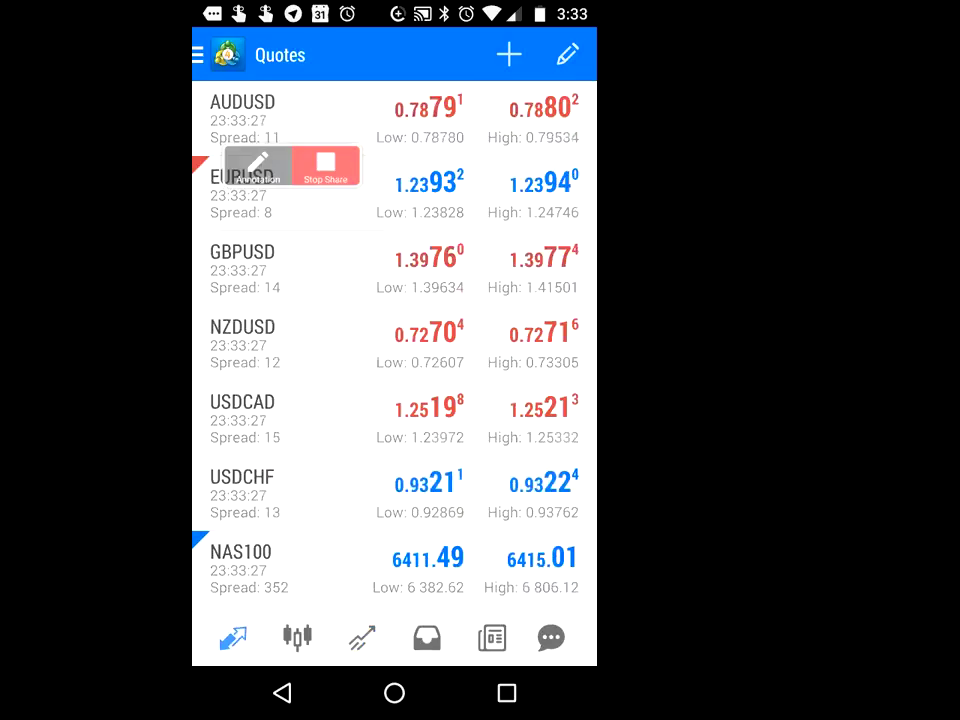
left_click(300, 265)
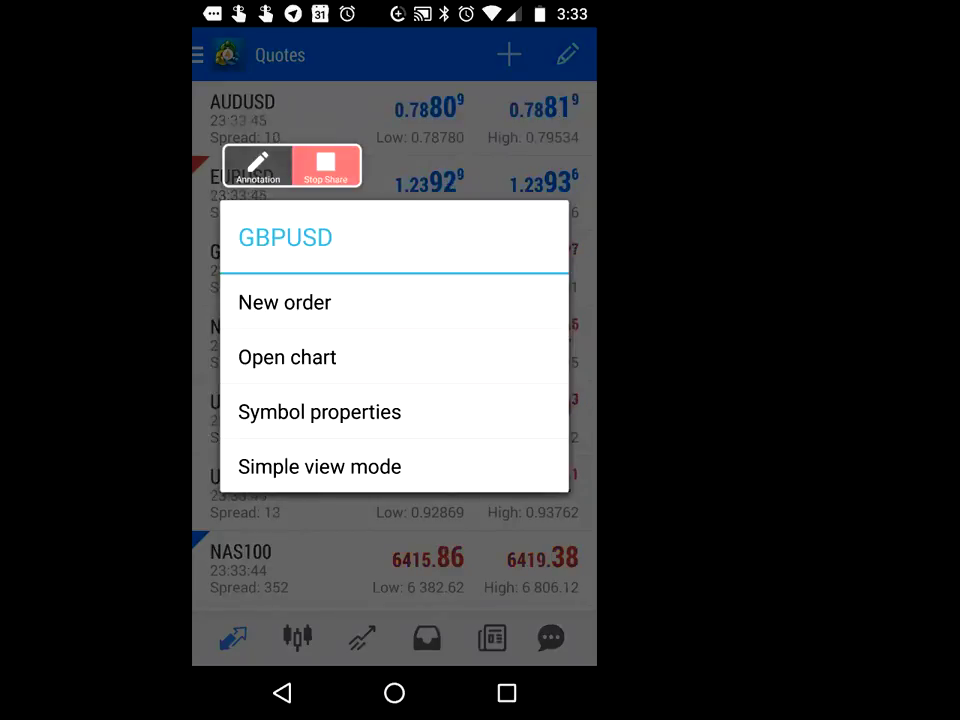
Start a new 0.01-lot GBPUSD order and change its type from Market Execution to Sell Limit.
left_click(285, 302)
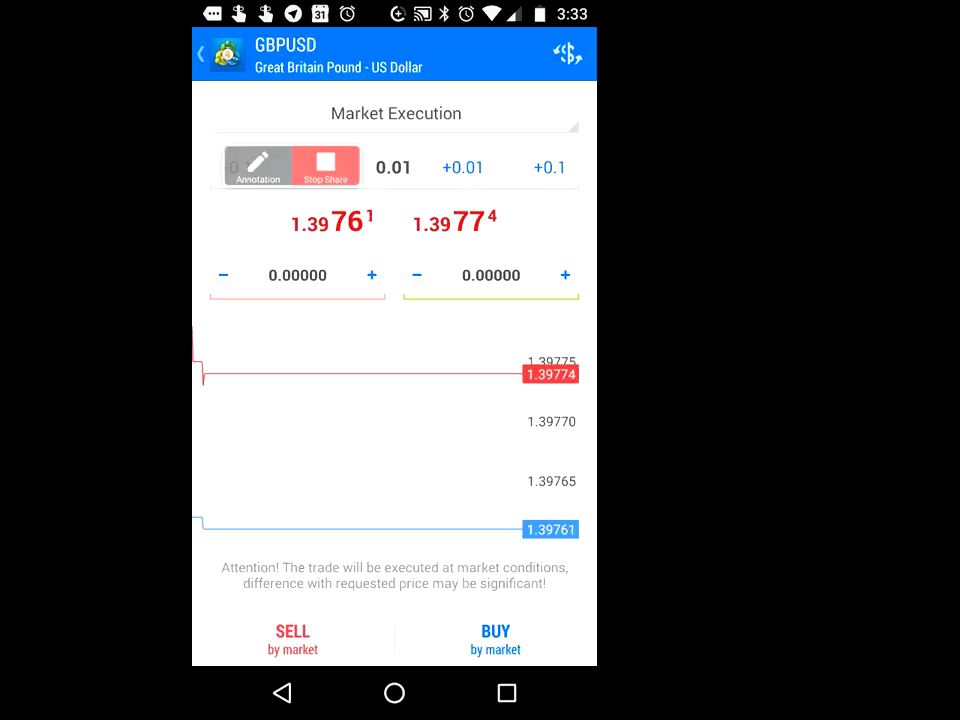
left_click_drag(291, 166, 282, 436)
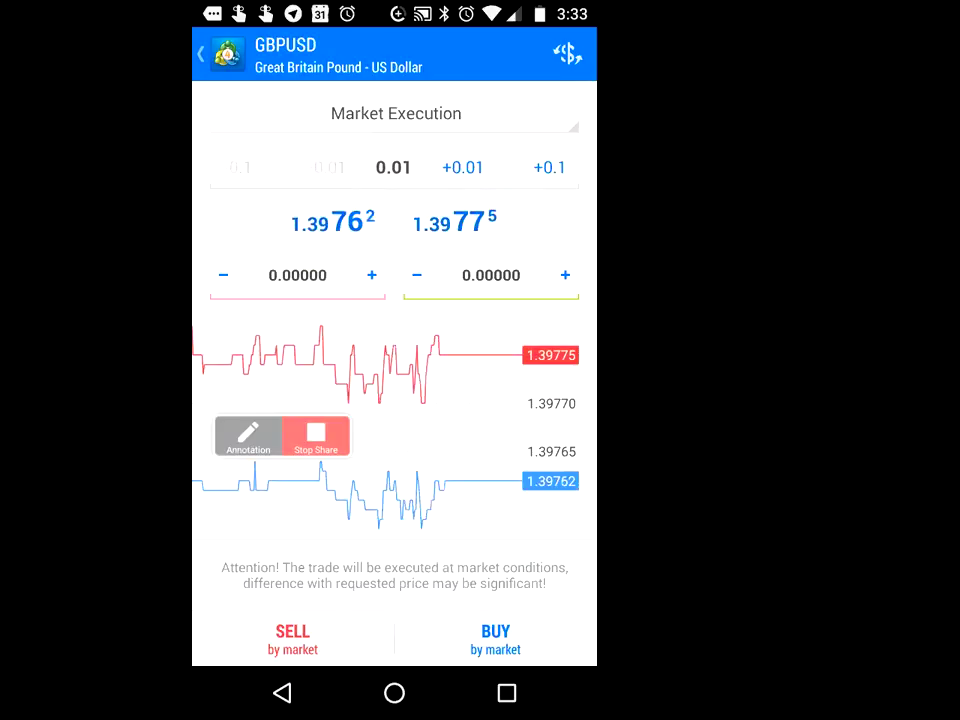
left_click(396, 113)
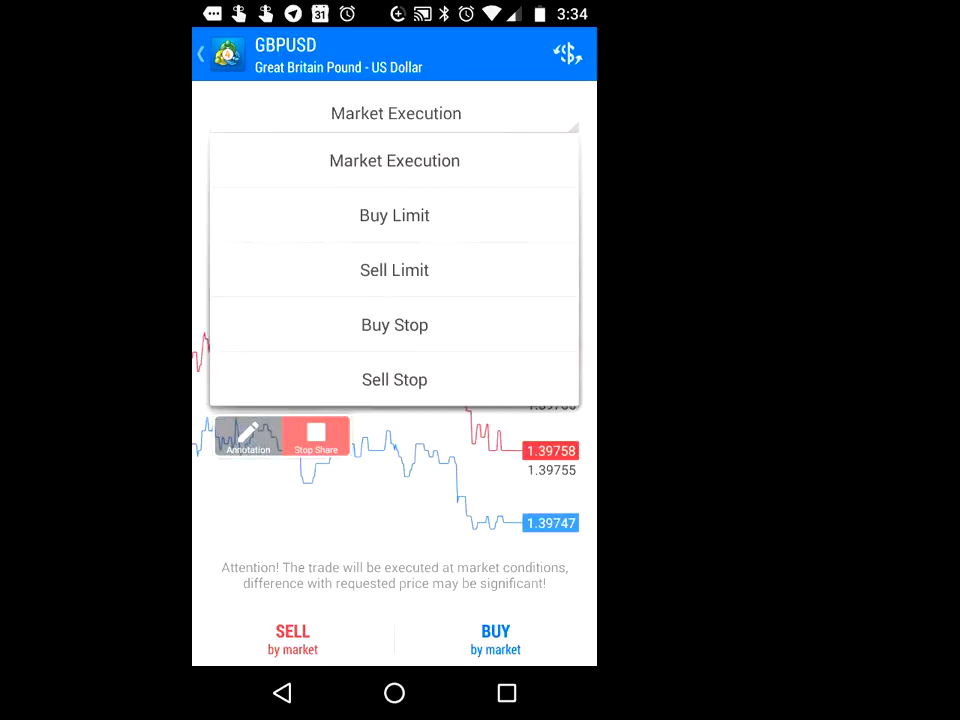
left_click(394, 160)
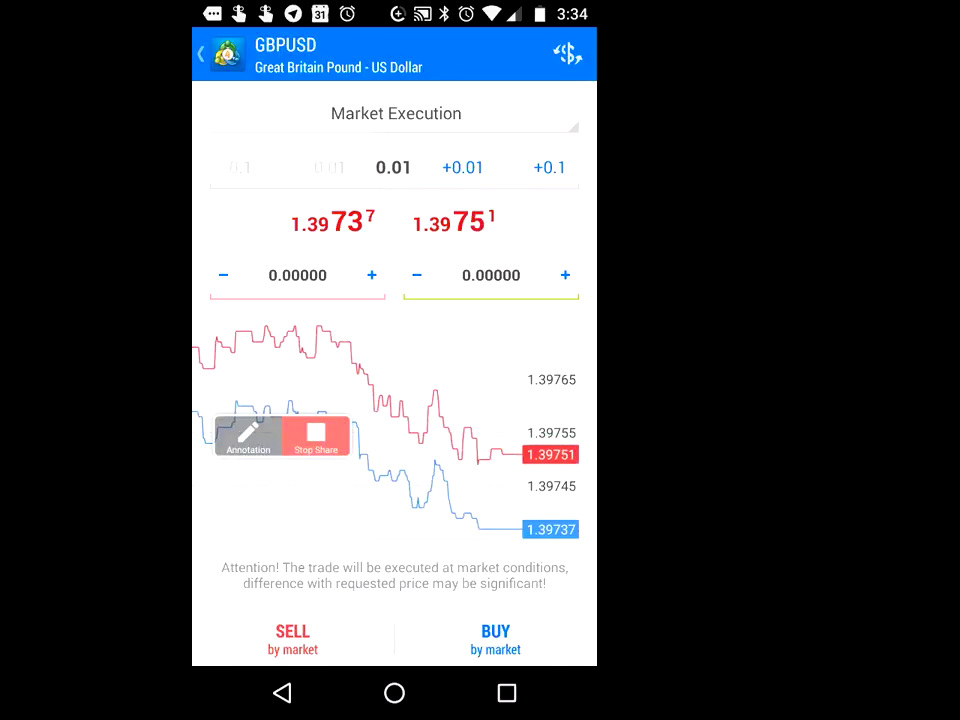
left_click(396, 113)
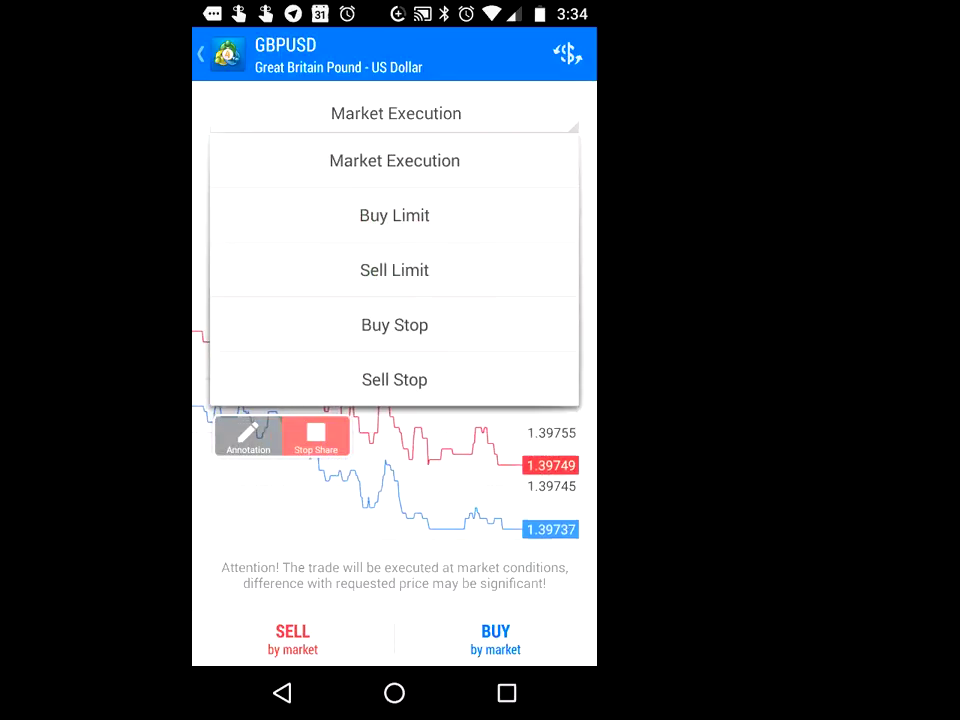
left_click(394, 270)
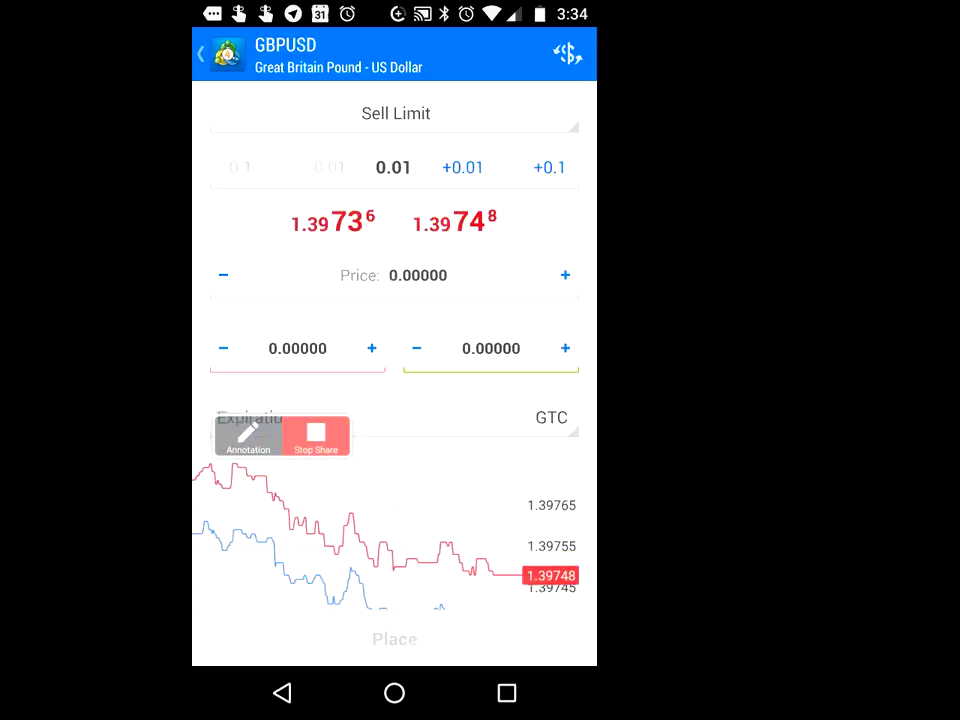
Replace the sell limit price's trailing digits to enter 1.48070.
left_click(418, 275)
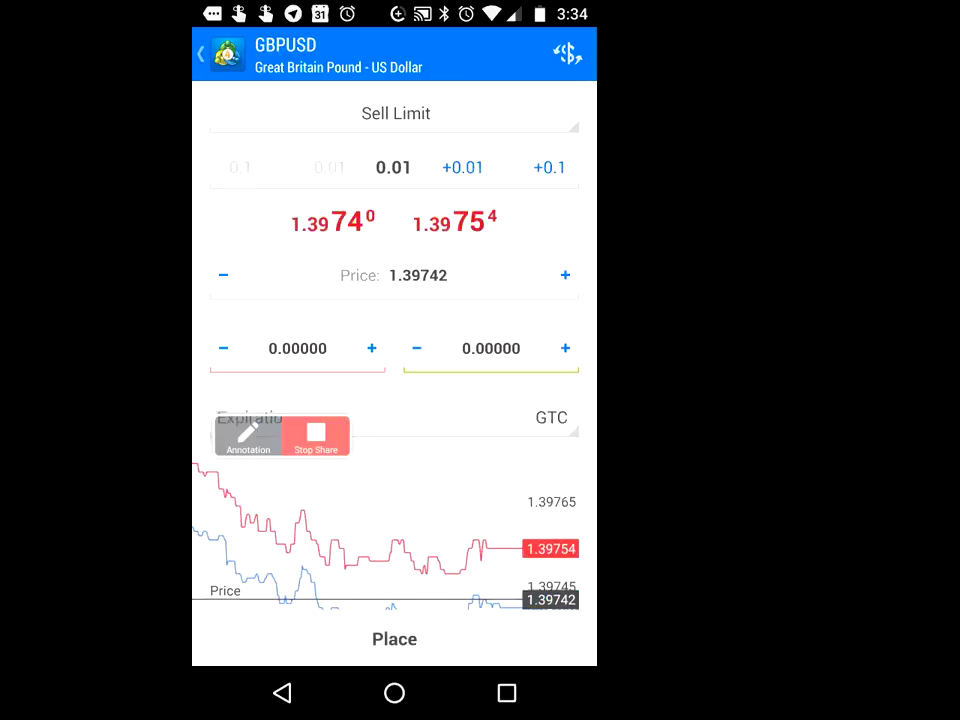
key("BackSpace")
key("BackSpace")
key("BackSpace")
key("BackSpace")
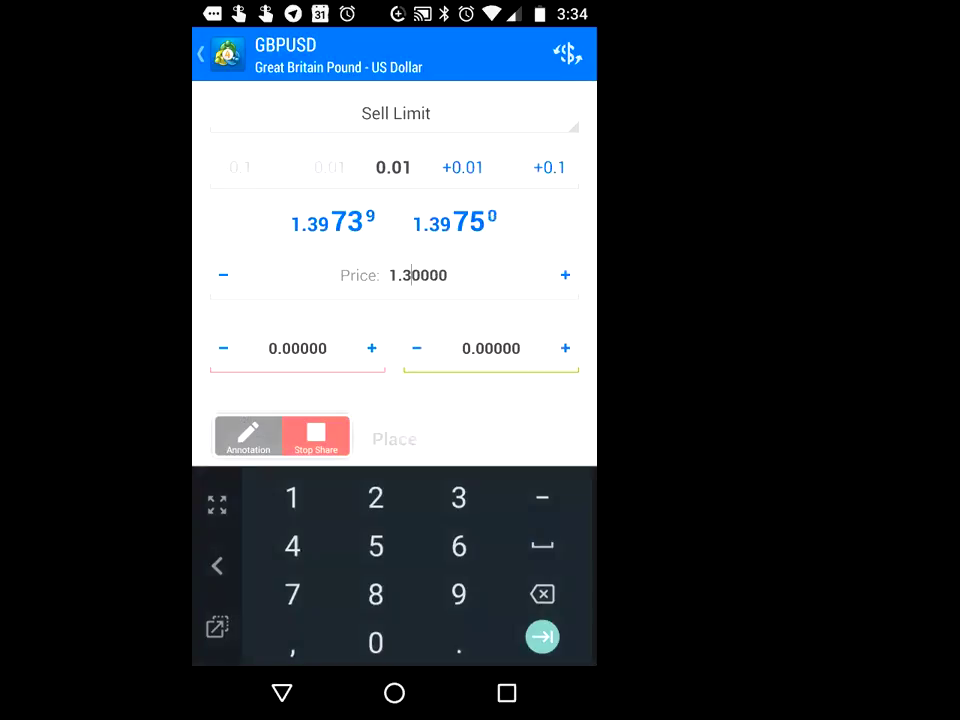
key("BackSpace")
type("480")
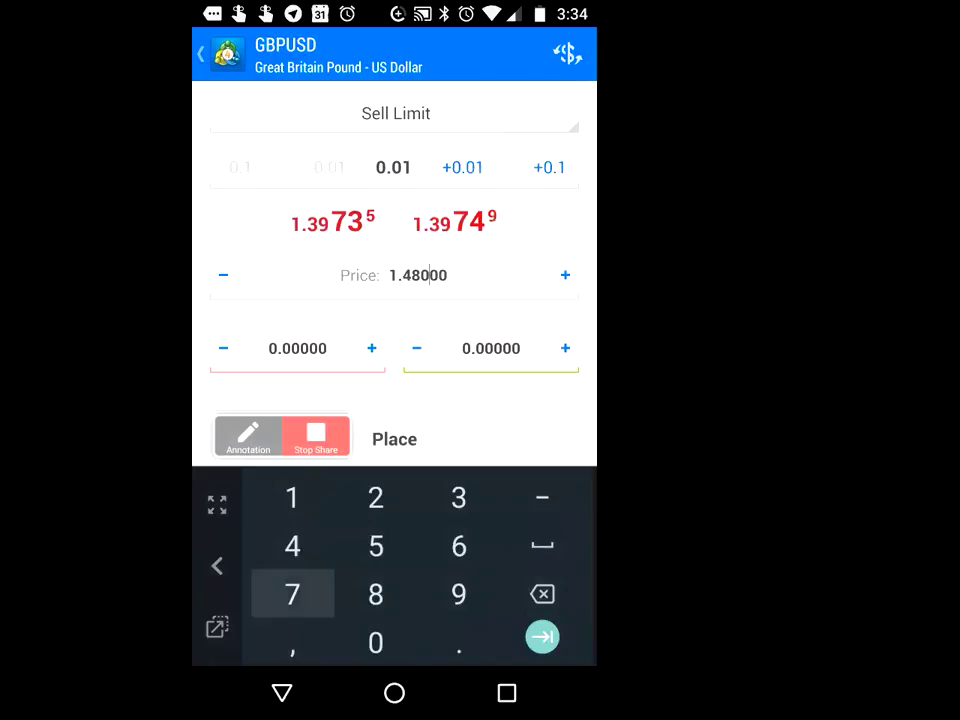
type("7")
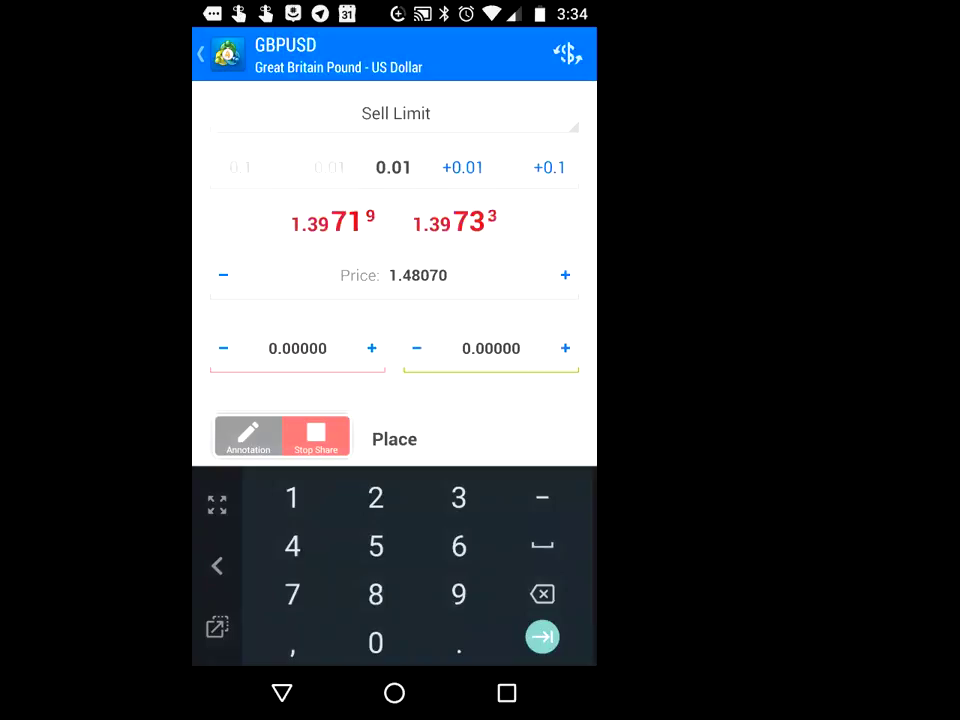
Set the take profit to 1.35000.
left_click(510, 348)
key("BackSpace")
key("BackSpace")
key("BackSpace")
key("BackSpace")
type("5")
Set the stop loss to 1.48170 and place the sell limit order.
left_click(297, 348)
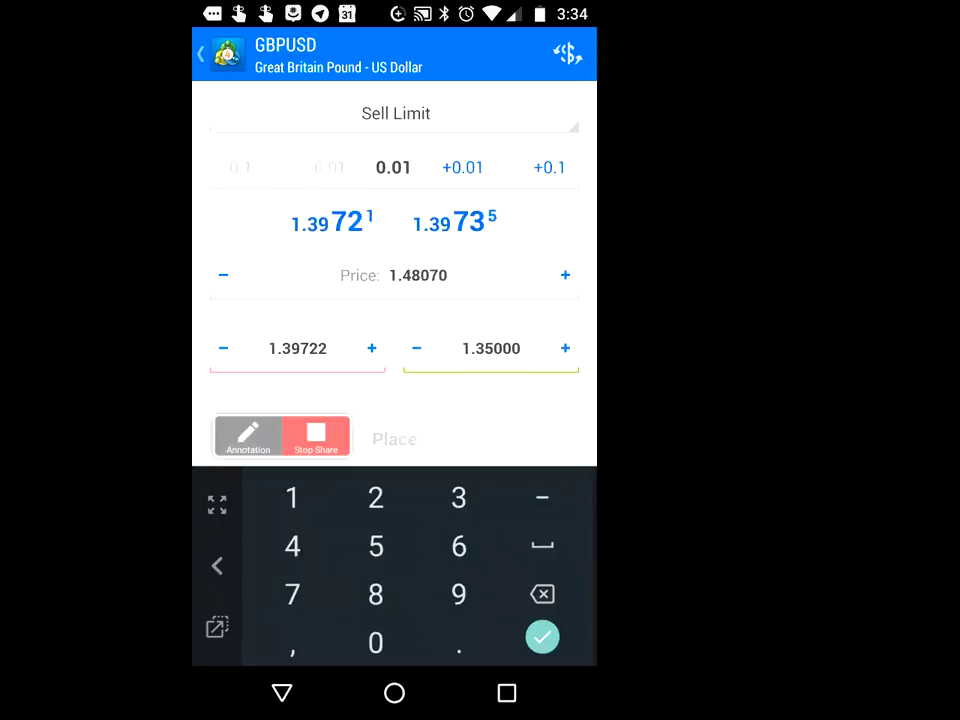
left_click(326, 348)
key("BackSpace")
key("BackSpace")
key("BackSpace")
key("BackSpace")
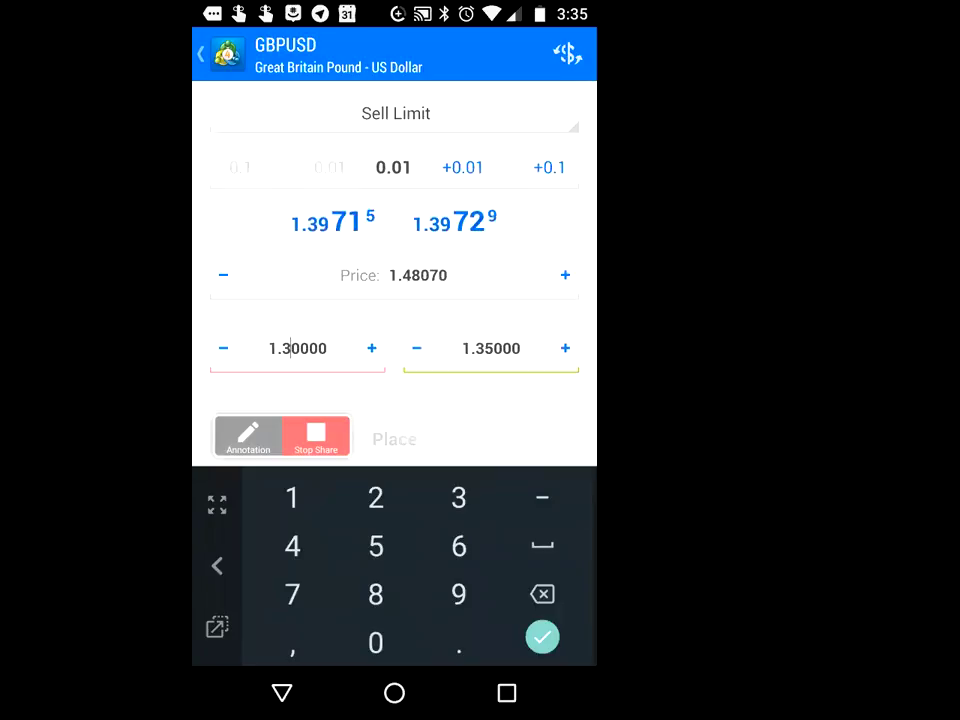
key("BackSpace")
type("4")
type("8")
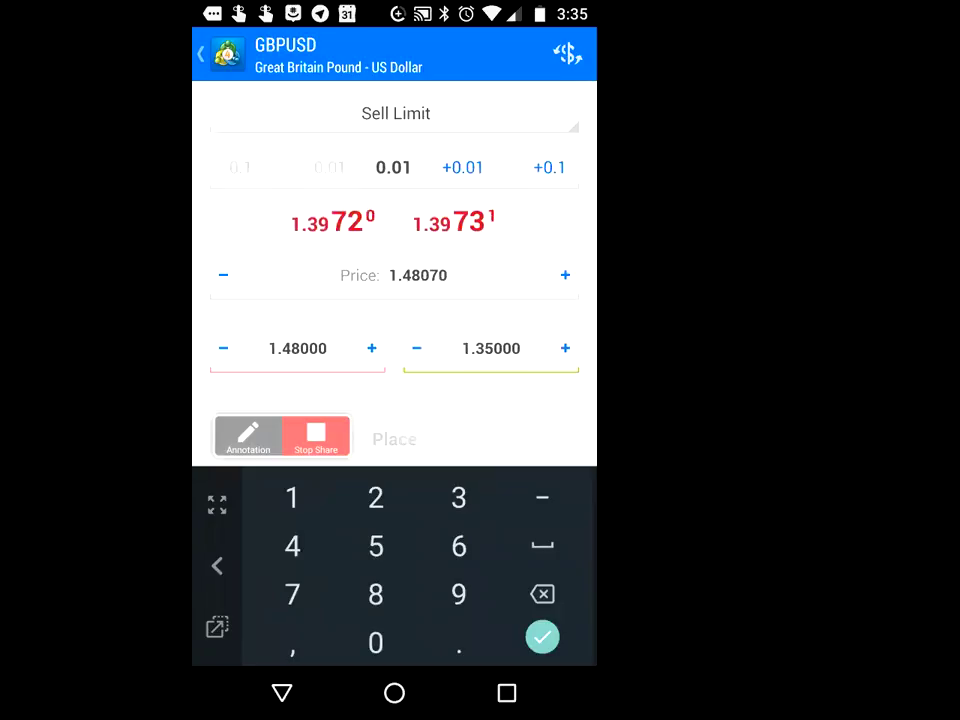
type("1")
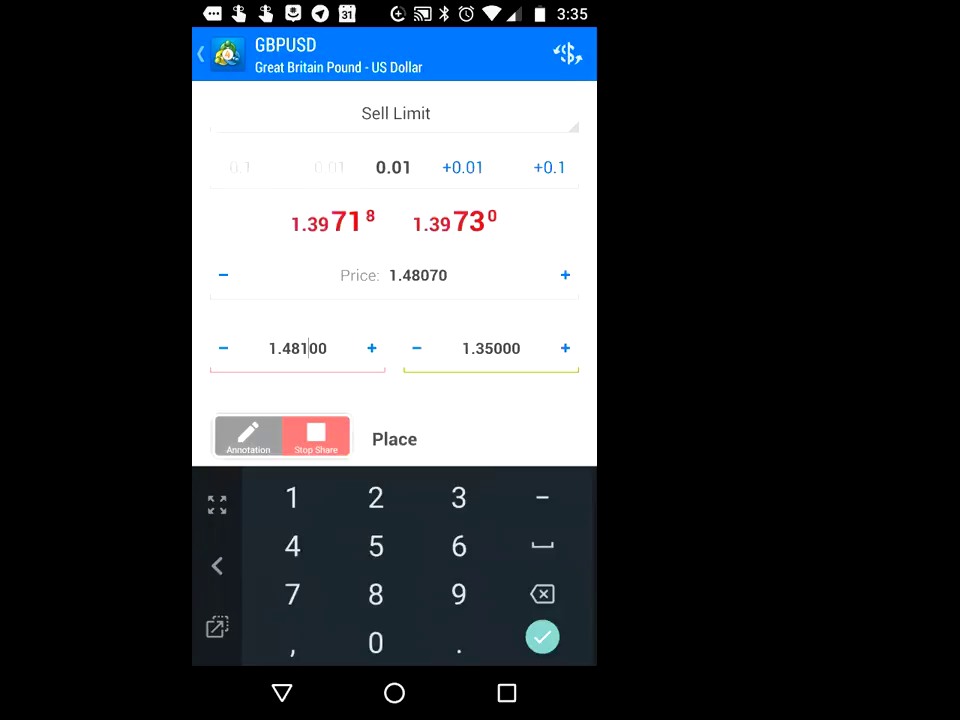
type("7")
left_click(394, 439)
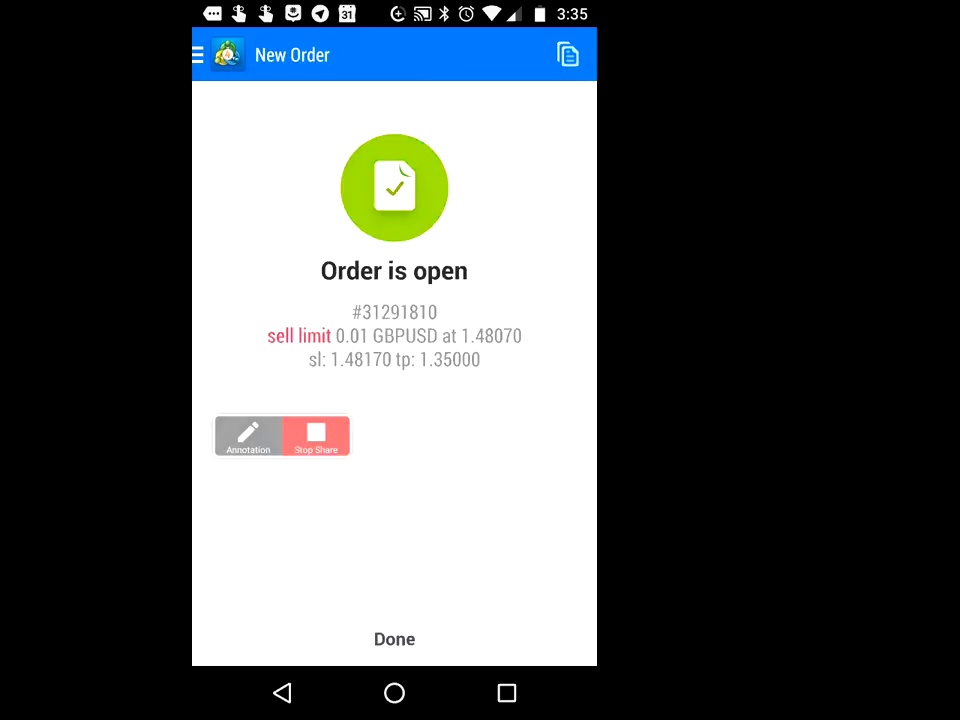
Return to the Trade tab and expand the GBPUSD sell limit order's details.
left_click(394, 639)
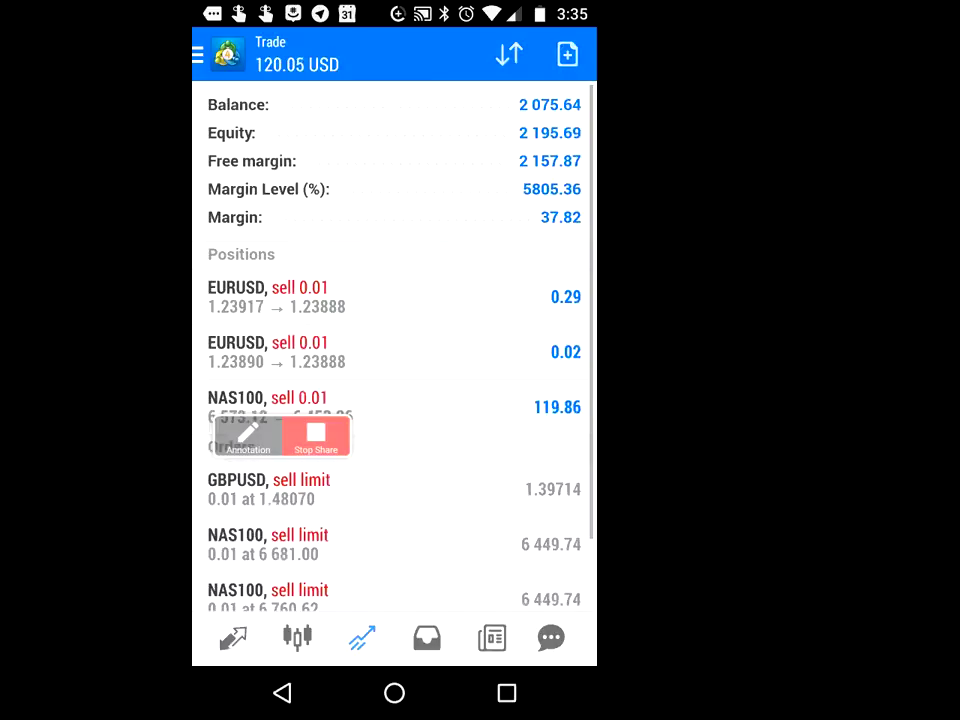
scroll(394, 350, "down", 2)
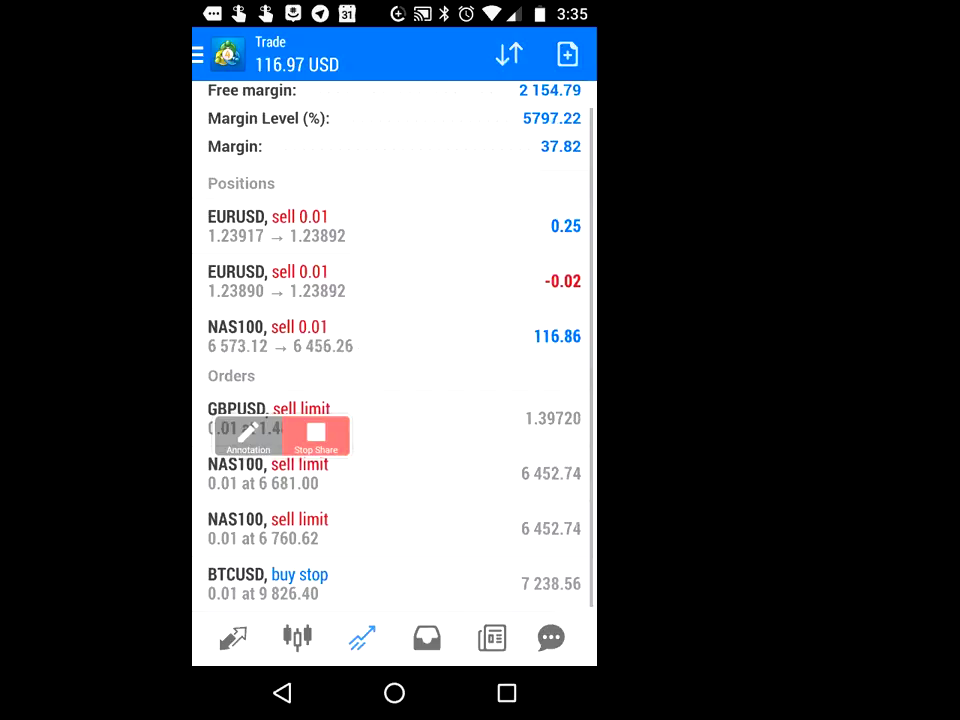
left_click(420, 418)
scroll(394, 350, "down", 2)
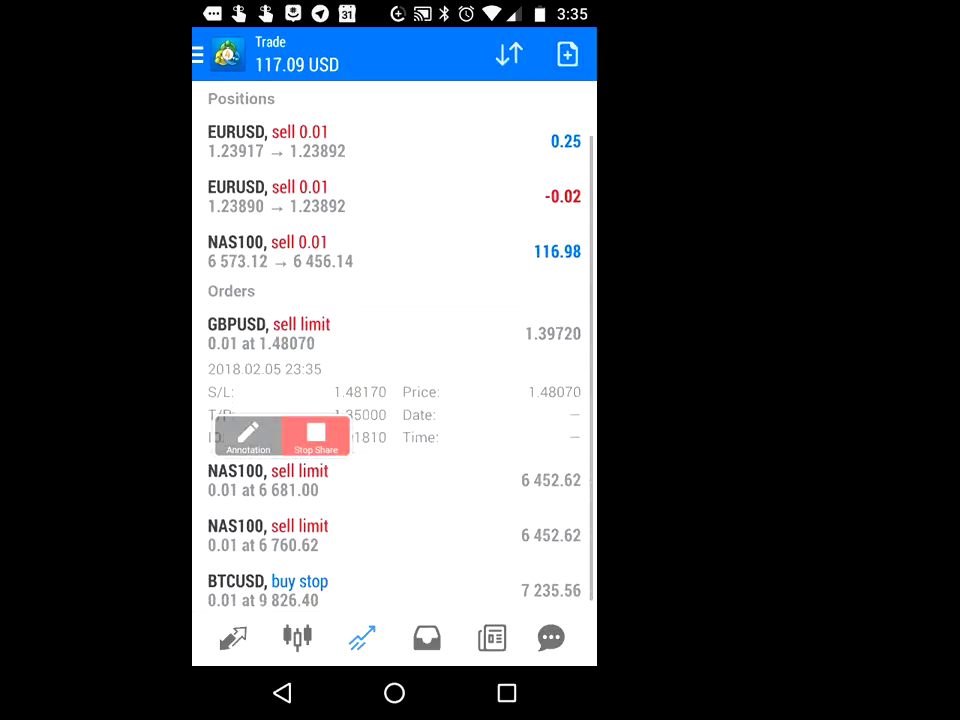
scroll(394, 350, "up", 1)
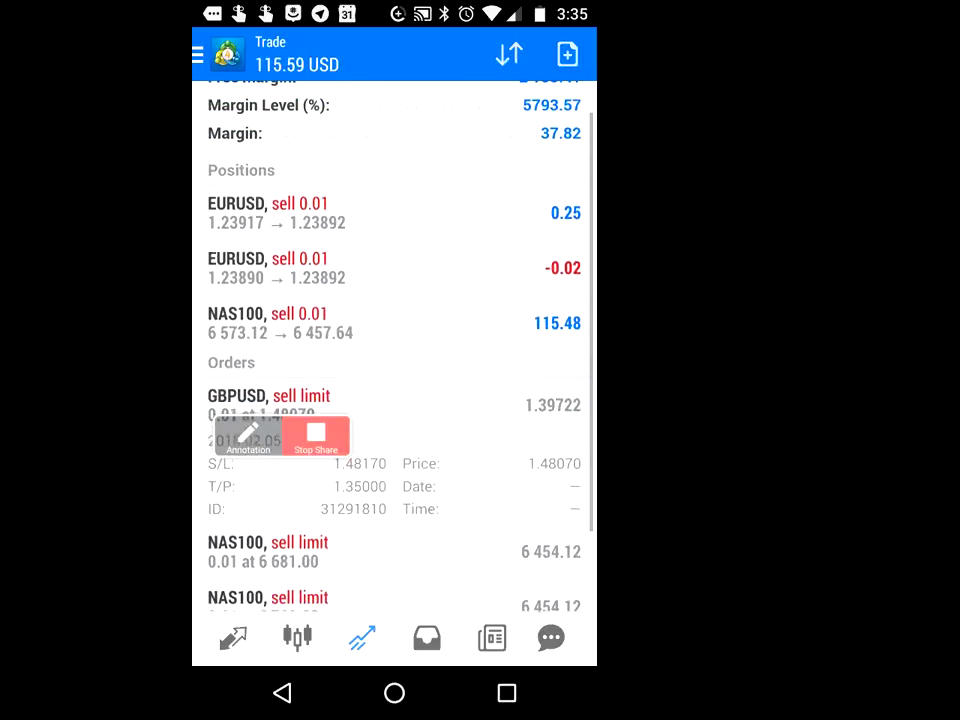
scroll(394, 350, "down", 1)
Expand details of the NAS100 orders at 6 681.00 and 6 760.62.
left_click(394, 473)
scroll(394, 350, "down", 2)
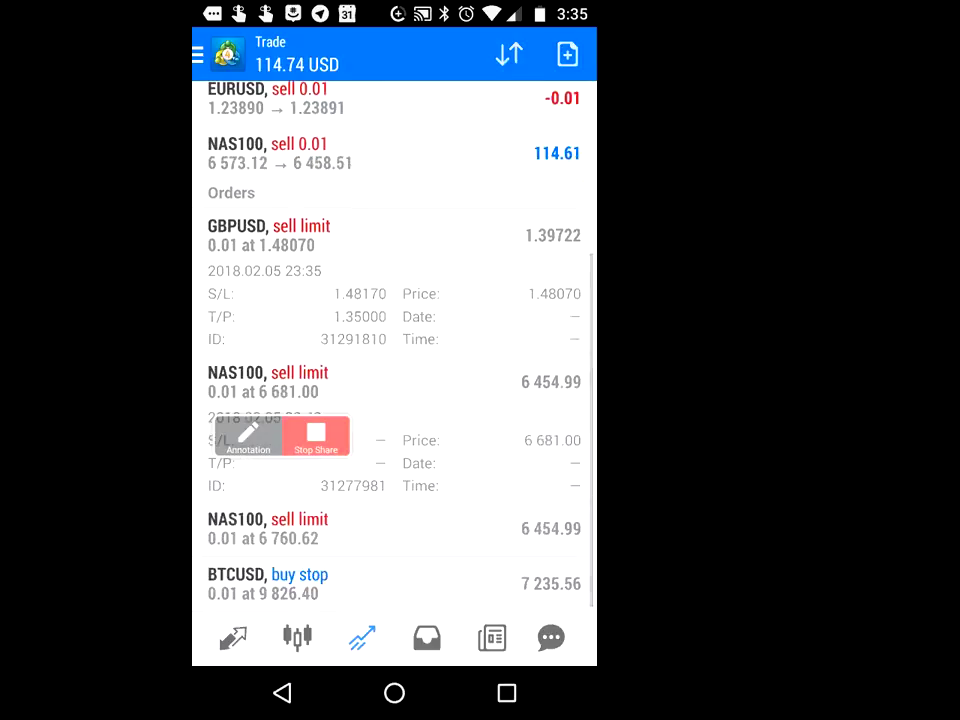
left_click(394, 528)
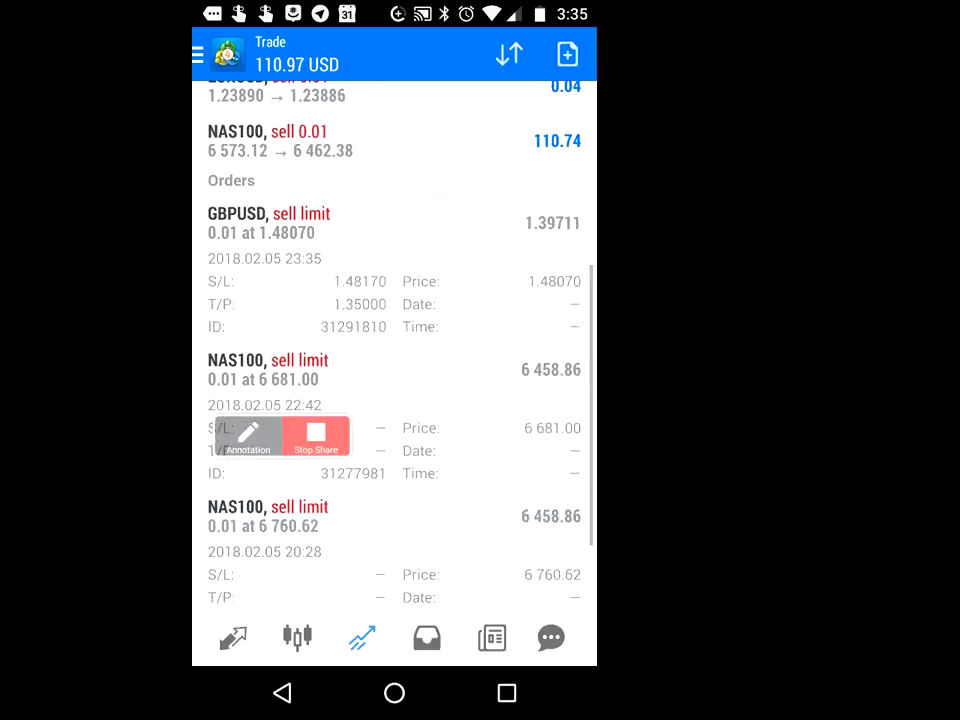
scroll(394, 350, "down", 2)
scroll(394, 350, "down", 2)
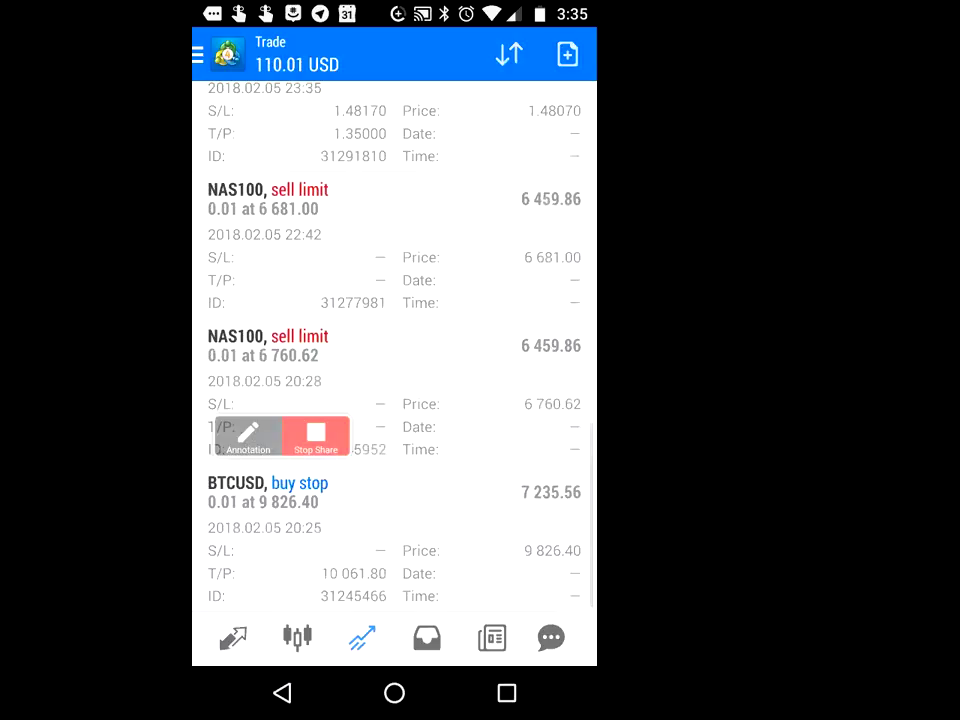
scroll(394, 350, "up", 5)
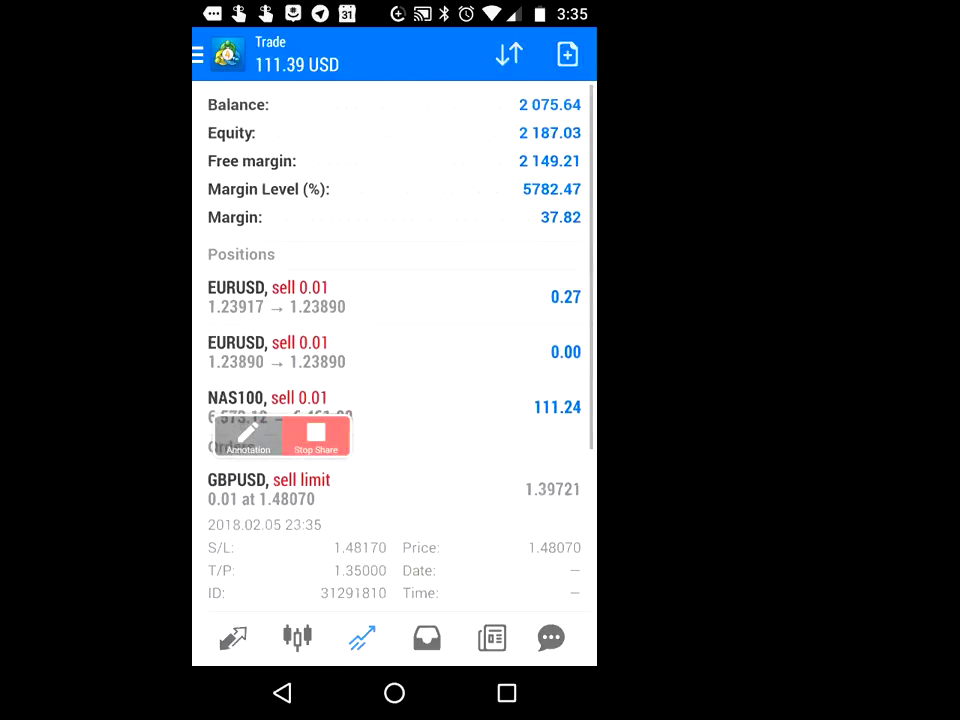
Expand the EURUSD and NAS100 position details, then collapse both EURUSD ones.
left_click(394, 352)
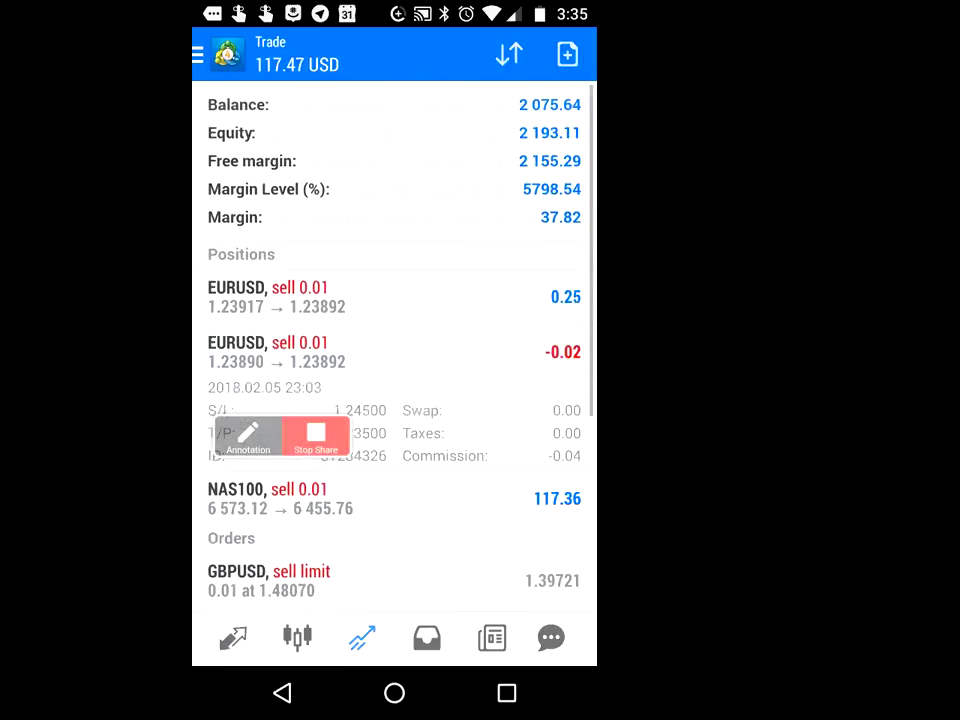
left_click(394, 498)
left_click(394, 297)
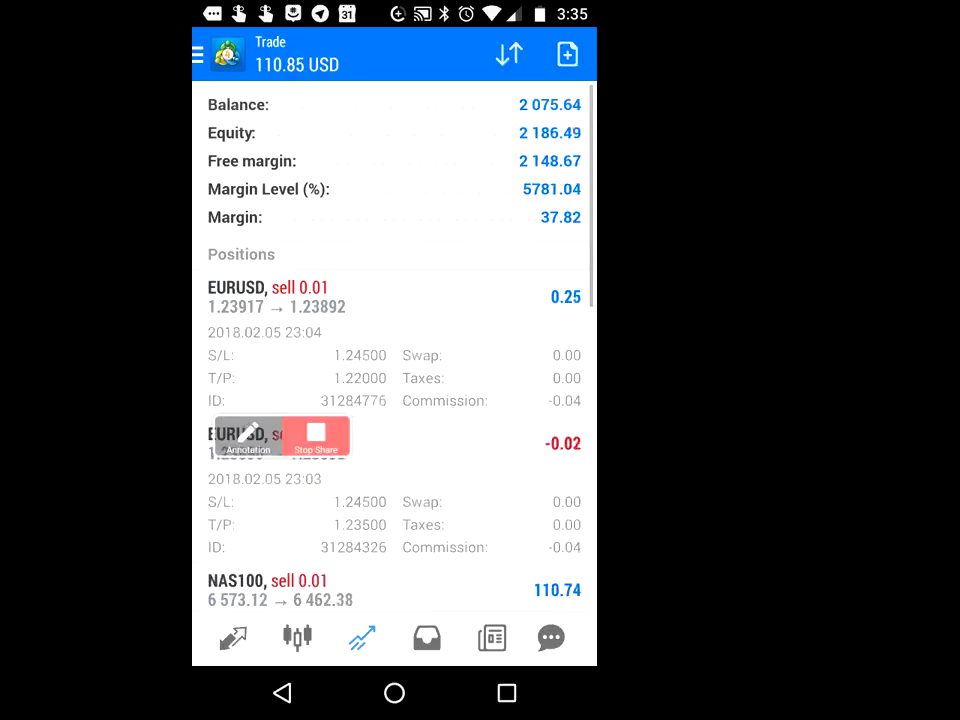
left_click(394, 443)
left_click(394, 297)
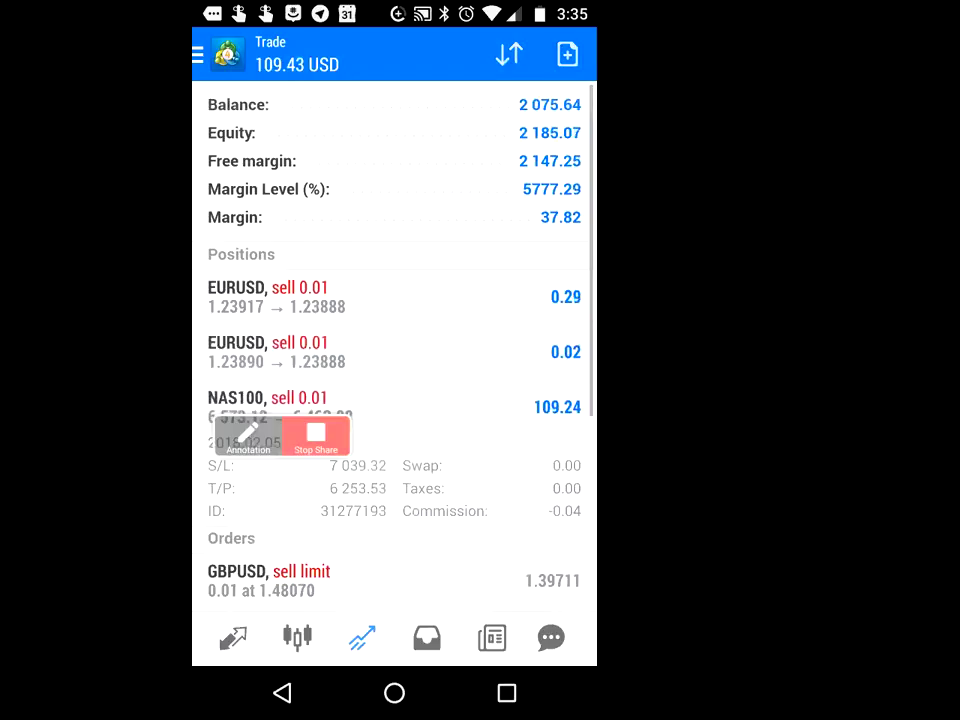